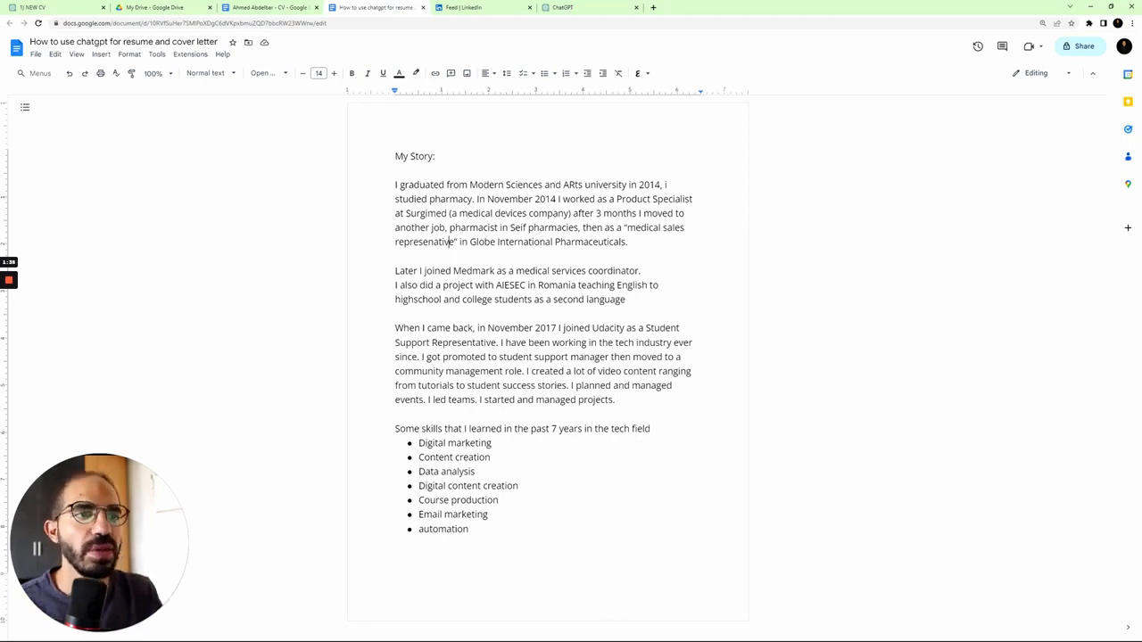
Select and copy the whole career story below the "My Story:" heading, through the last skill, "automation".
key("shift+Up")
key("shift+Up")
key("shift+Up")
key("shift+Up")
key("shift+Up")
key("shift+Up")
key("shift+Up")
key("shift+Up")
key("shift+Up")
key("shift+Up")
key("shift+Up")
key("shift+Up")
key("shift+Up")
key("shift+Up")
key("shift+Up")
key("shift+Up")
key("shift+Up")
key("shift+Up")
key("shift+Up")
key("shift+Up")
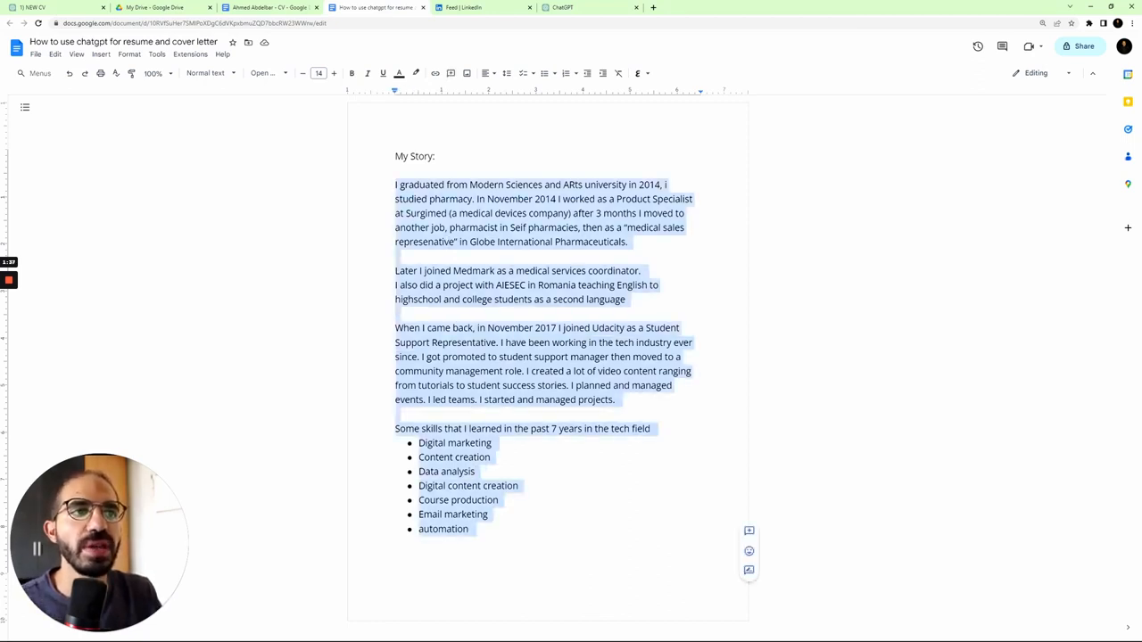
Switch to ChatGPT and send "Write me a resume based on the below information:" followed by the copied career story.
left_click(562, 7)
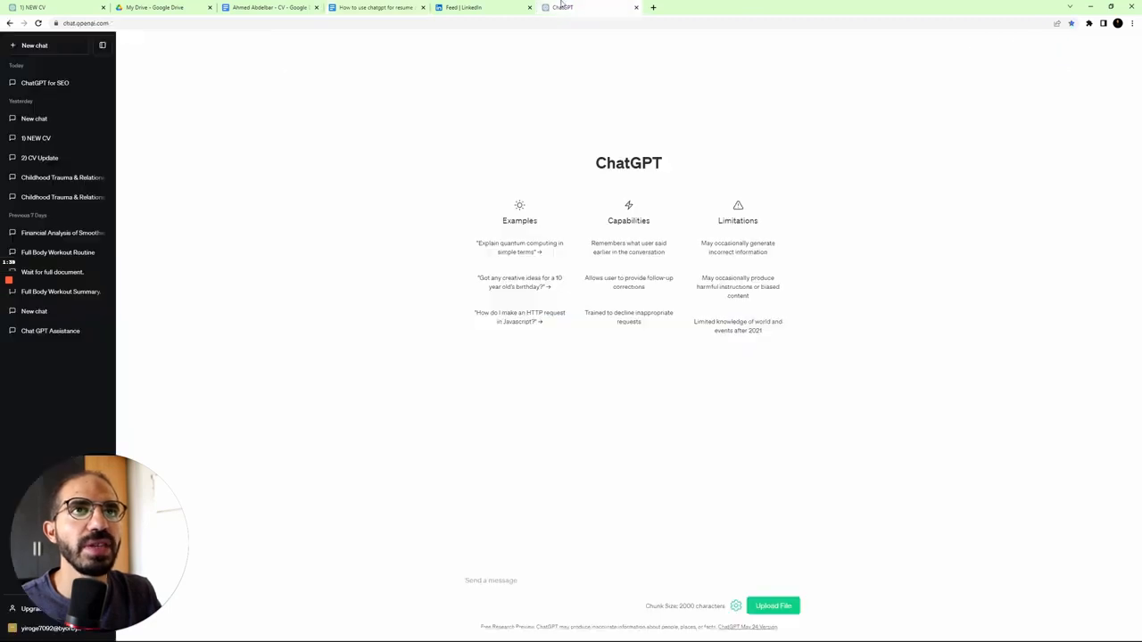
type("Wr")
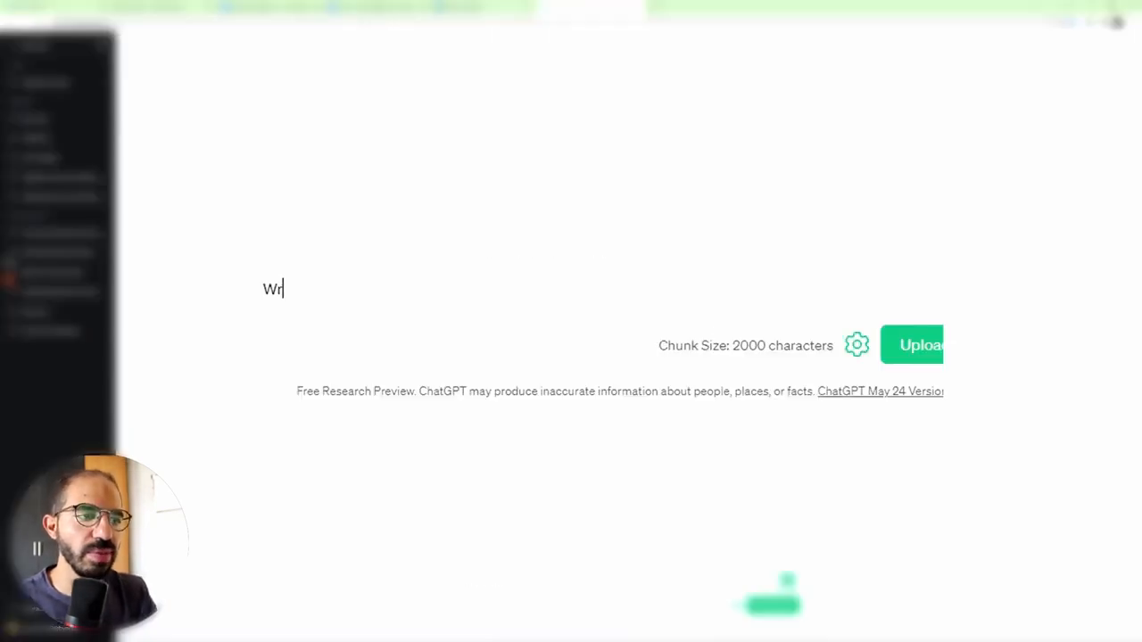
type("ite me a res")
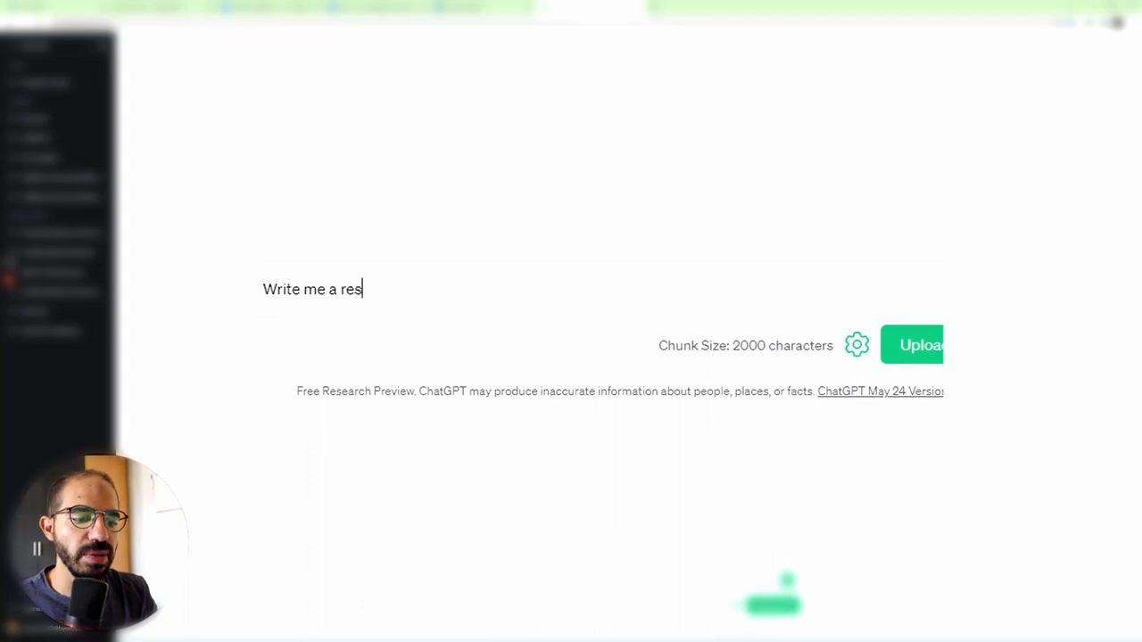
type("ume based on the b")
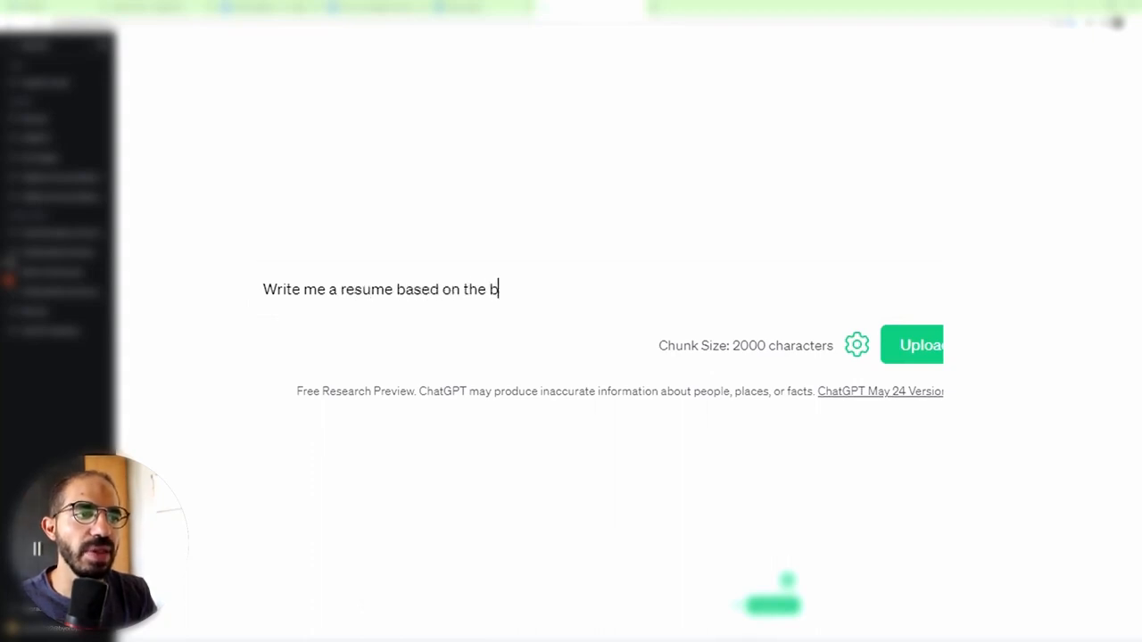
type("elow infor")
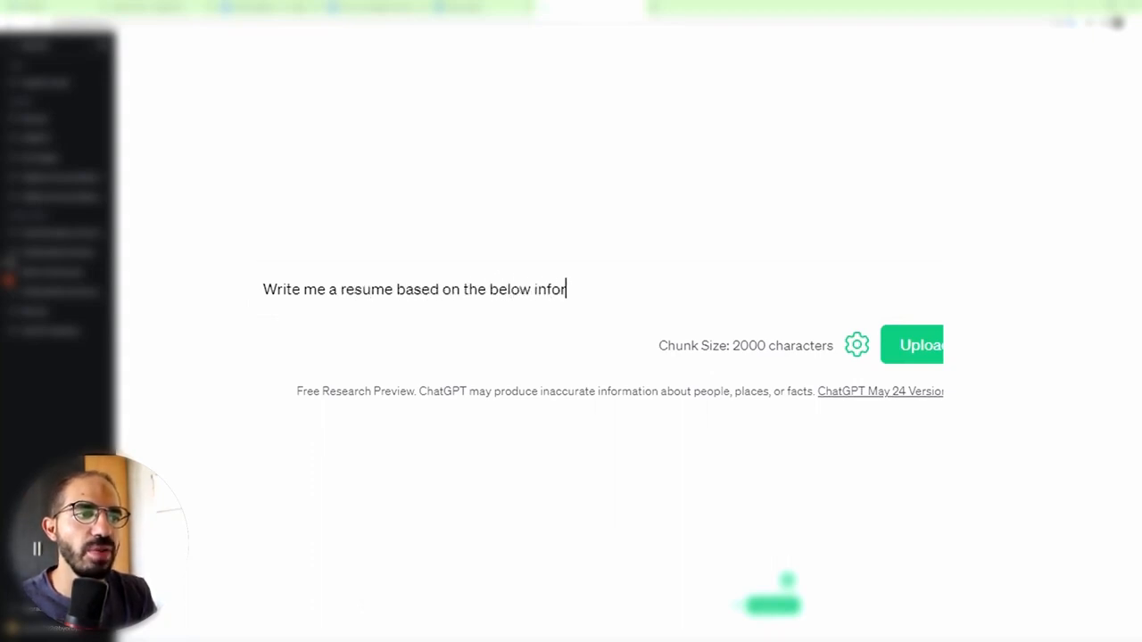
type("mation:")
key("shift+Return")
type("I graduated from Modern Sciences and ARts university in 2014, i studied pharmacy. In November 2014 I worked as a Product Specialist at Surgimed (a medical devices company) after 3 months I moved to another job, pharmacist in Seif pharmacies, then as a \"medical sales representative\" in Globe International Pharmaceuticals.  Later I joined Medmark as a medical services coordinator. I also did a project with AIESEC in Romania teaching English to highschool and college students as a second language  When I came back, in November 2017 I joined Udacity as a Student Support Representative. I have been working in the tech industry ever since. I got promoted to student support manager then moved to a community management role. I created a lot of video content ranging from tutorials to student success stories. I planned and managed events. I led teams. I started and managed projects.  Some skills that I learned in the past 7 years in the tech field Digital marketing Content creation Data analysis Digital content creation Course production Email marketing automation")
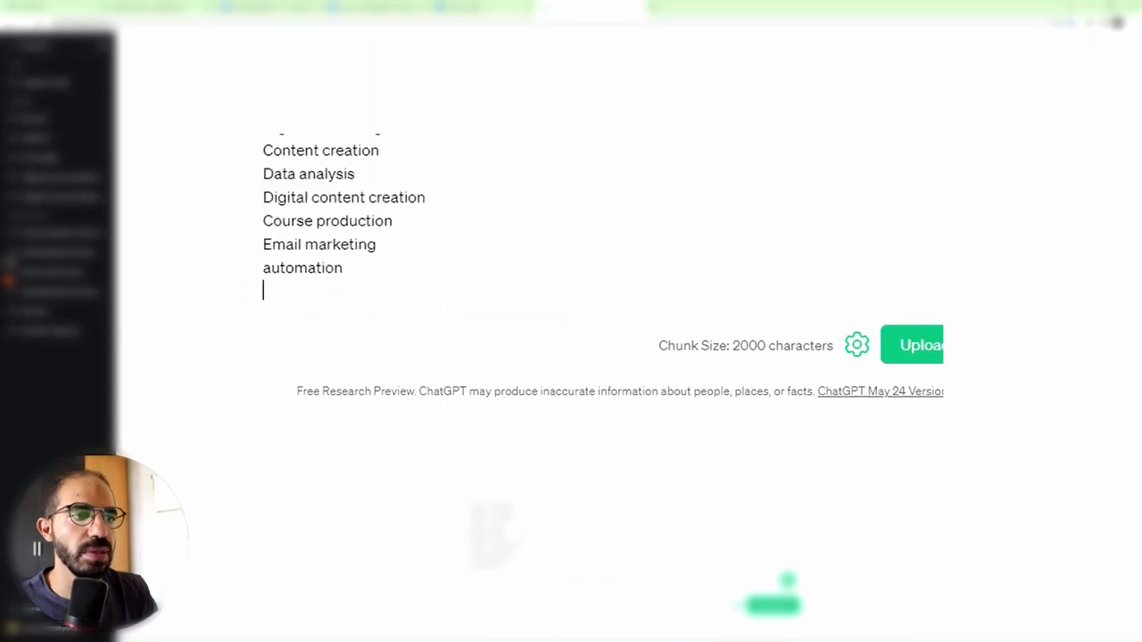
key("Return")
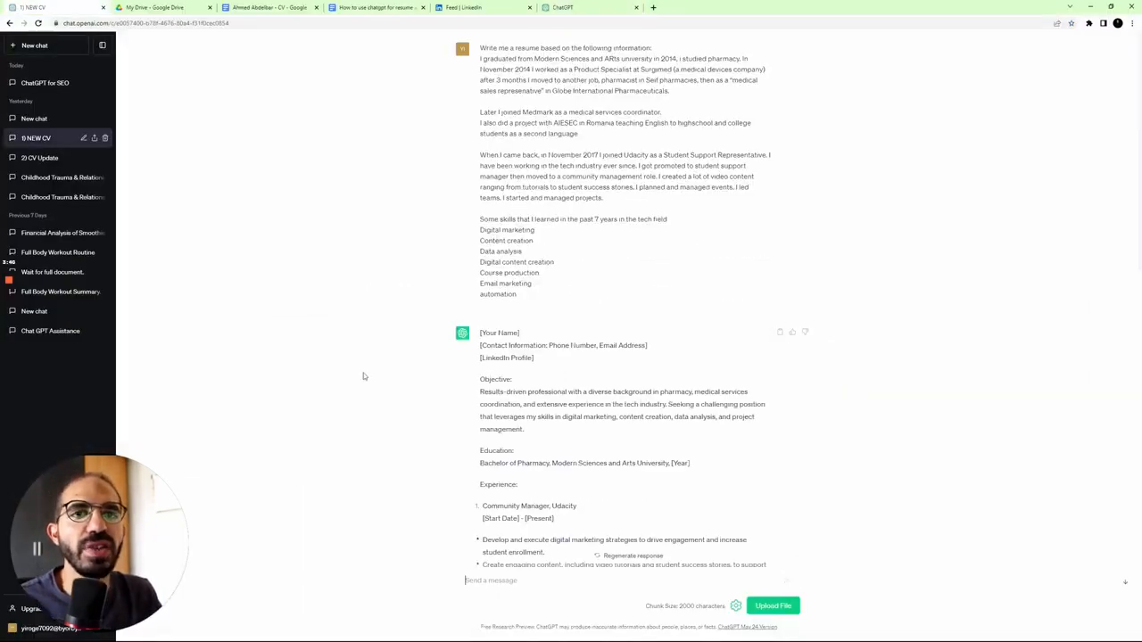
Review the generated resume and ask ChatGPT to "Highlight my experience in community management and content creation".
scroll(363, 377, "down", 3)
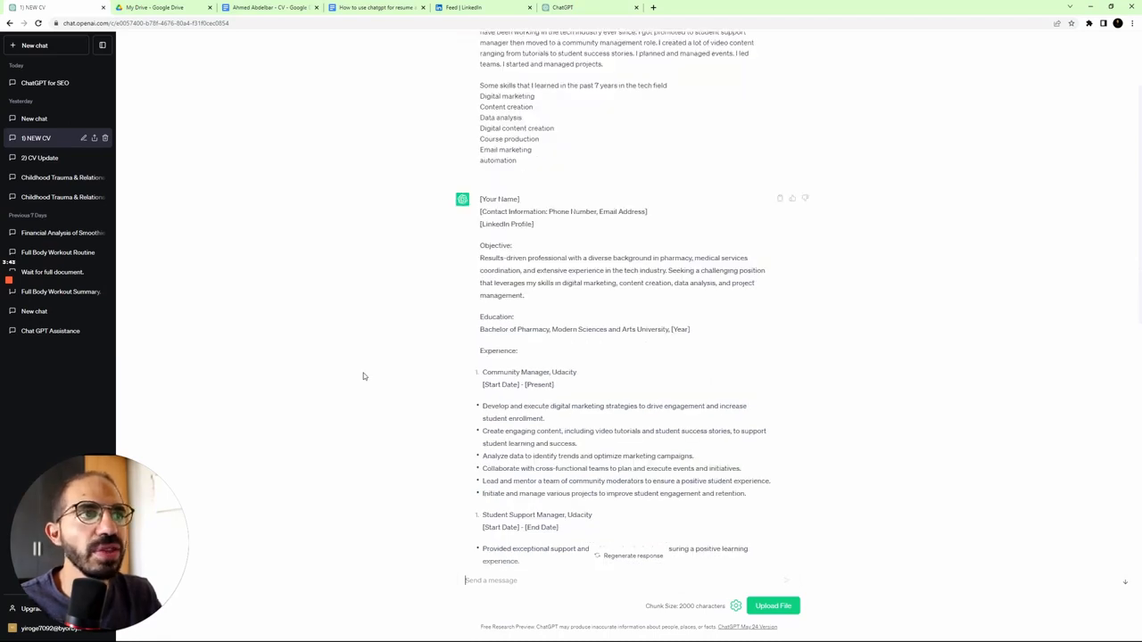
scroll(363, 377, "down", 2)
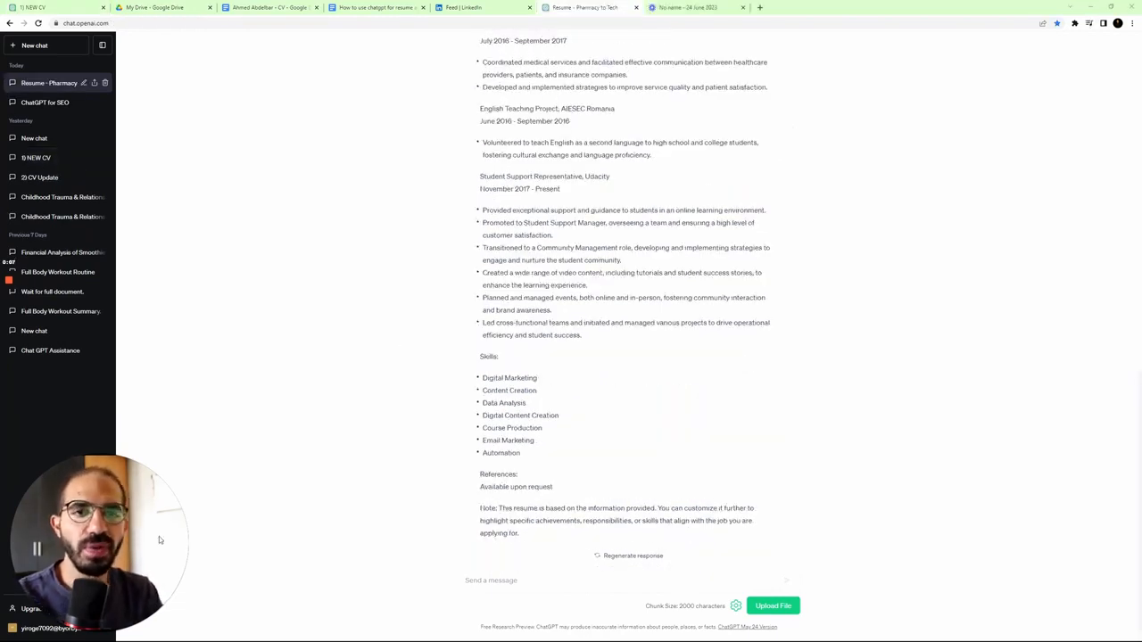
type("Highlight my e")
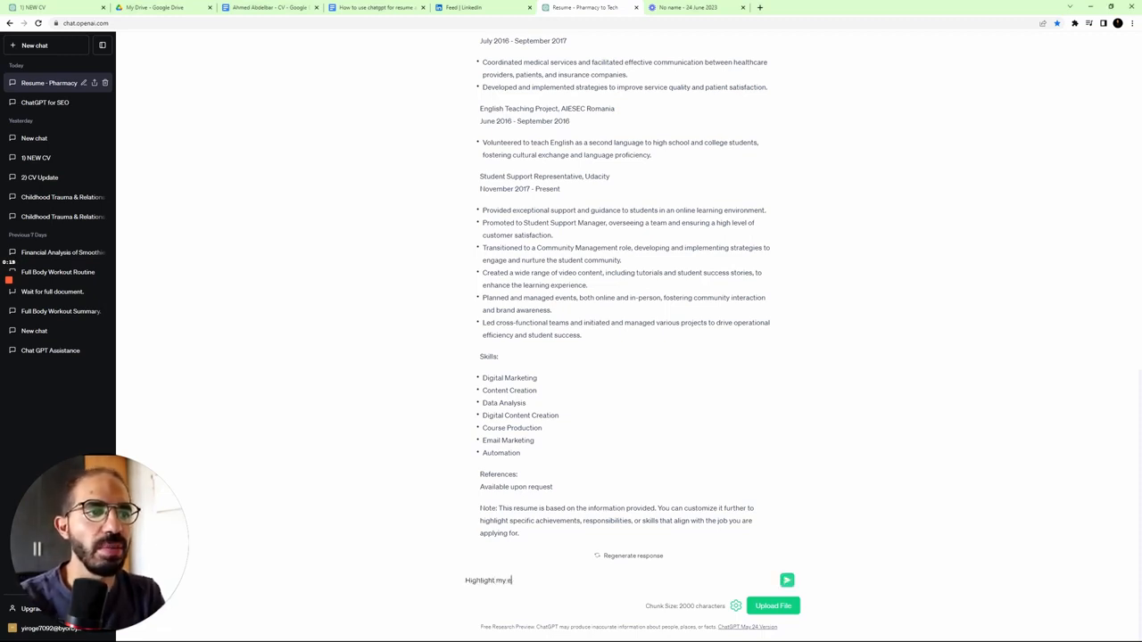
type("xperience in co")
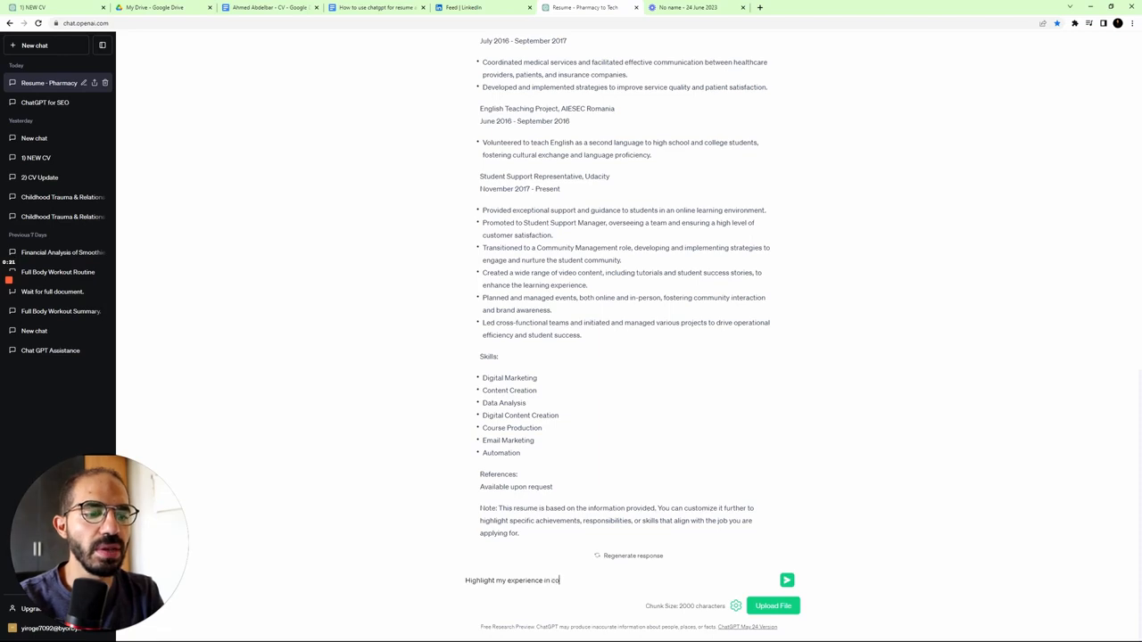
type("mmunity managfement and")
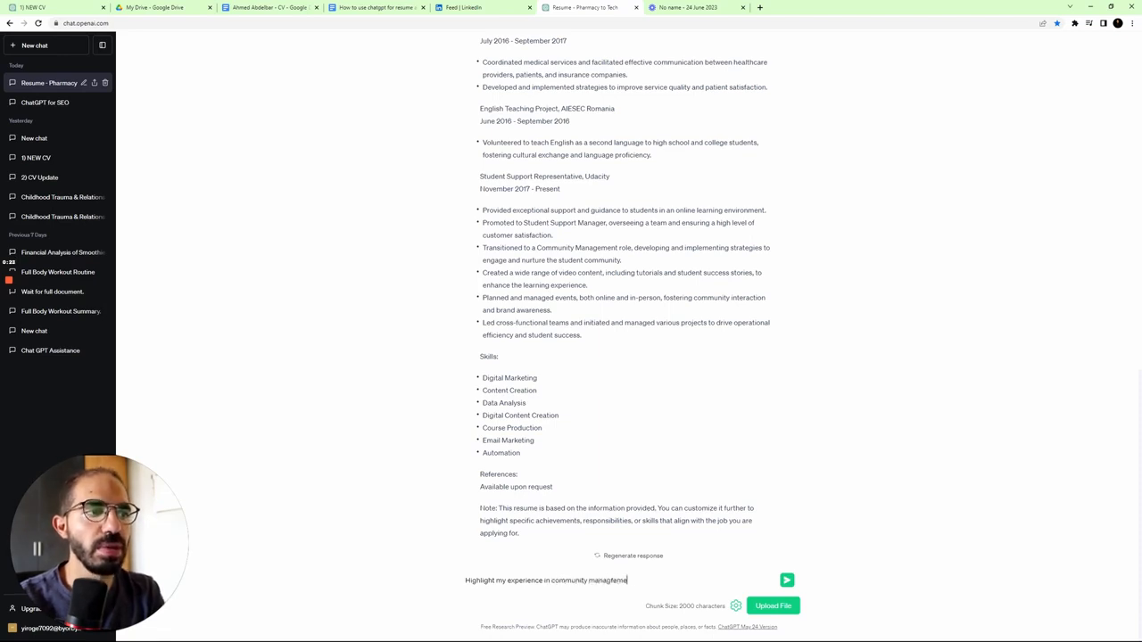
type(" content creation")
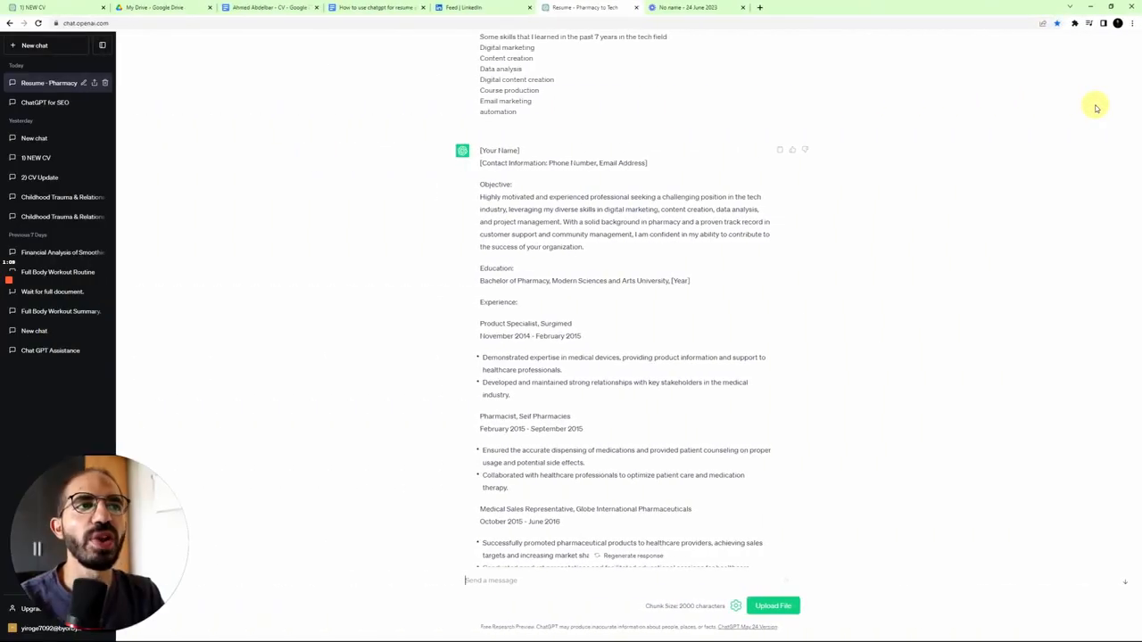
Copy the revised resume from the name placeholder through the Skills section and switch to Google Docs.
scroll(1097, 134, "down", 10)
scroll(586, 384, "up", 10)
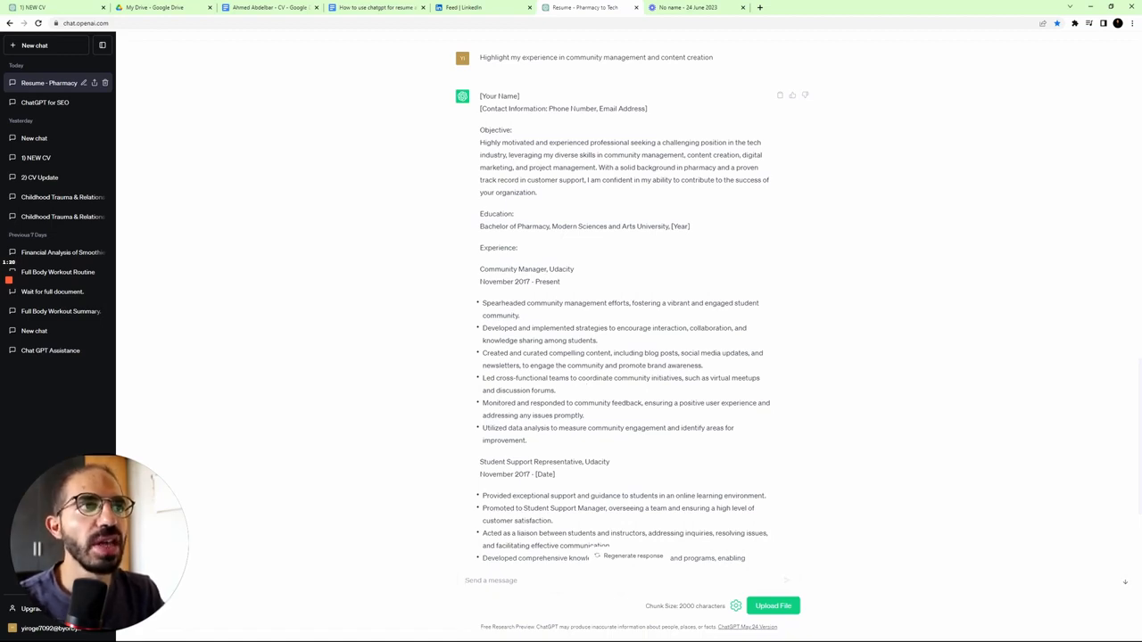
scroll(542, 437, "down", 5)
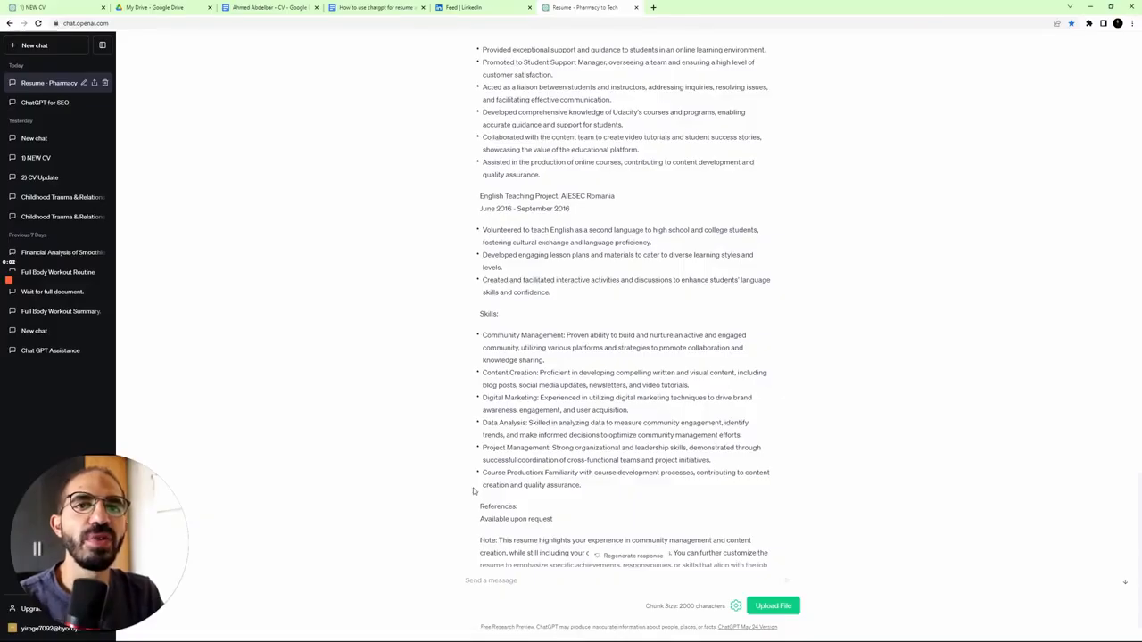
scroll(578, 486, "down", 1)
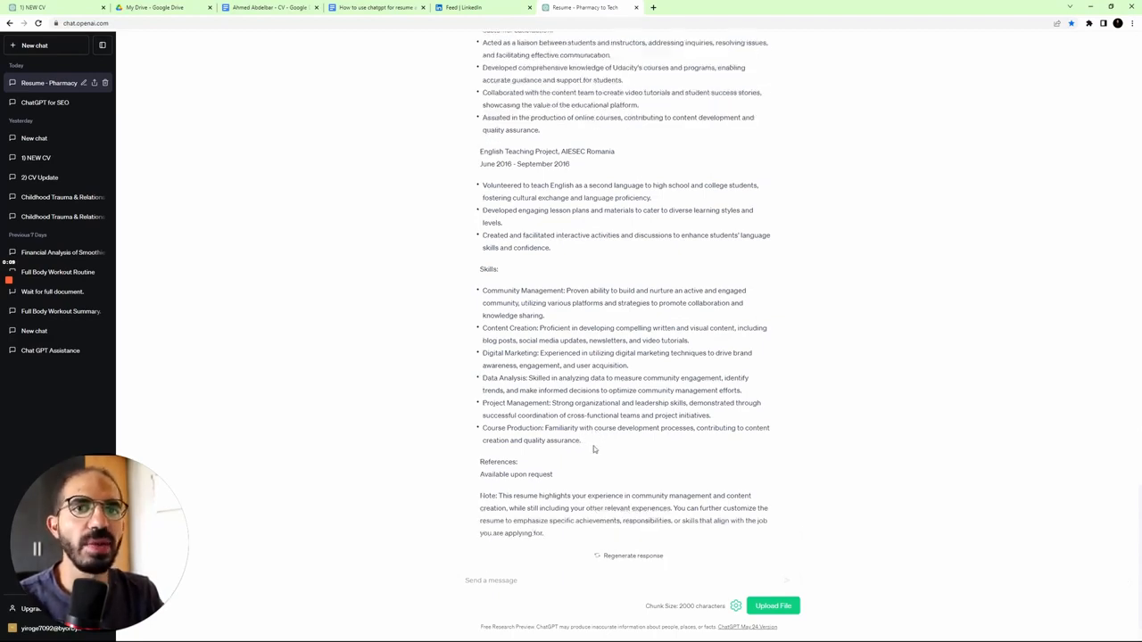
left_click_drag(593, 448, 484, 20)
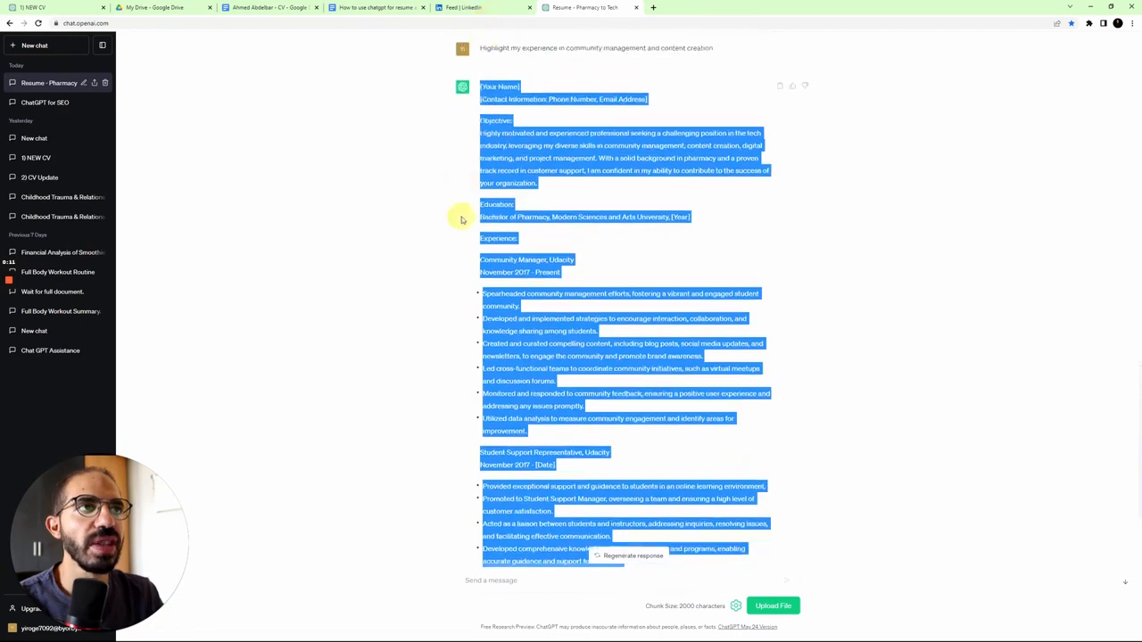
left_click_drag(475, 122, 479, 87)
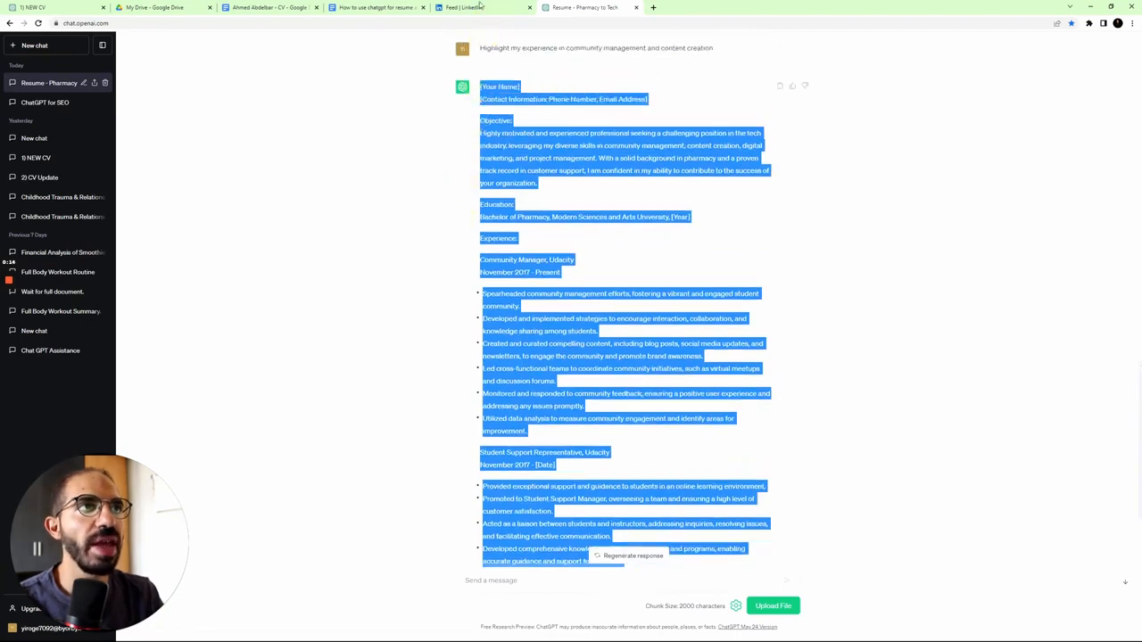
left_click(333, 6)
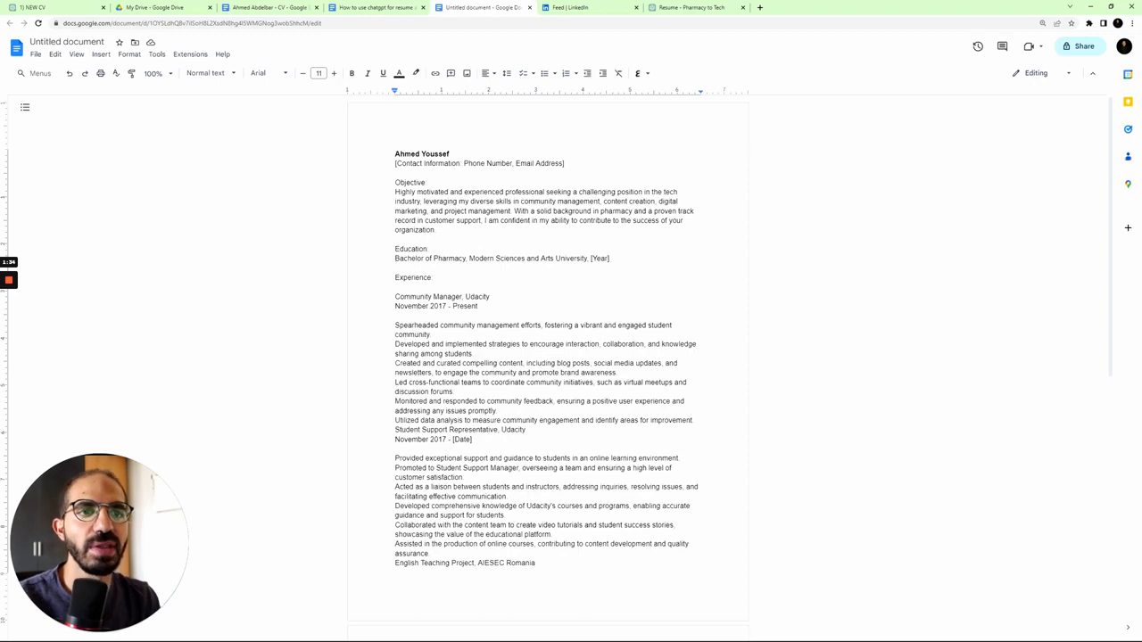
Create a new document from the Serif resume template in the template gallery.
scroll(548, 357, "down", 4)
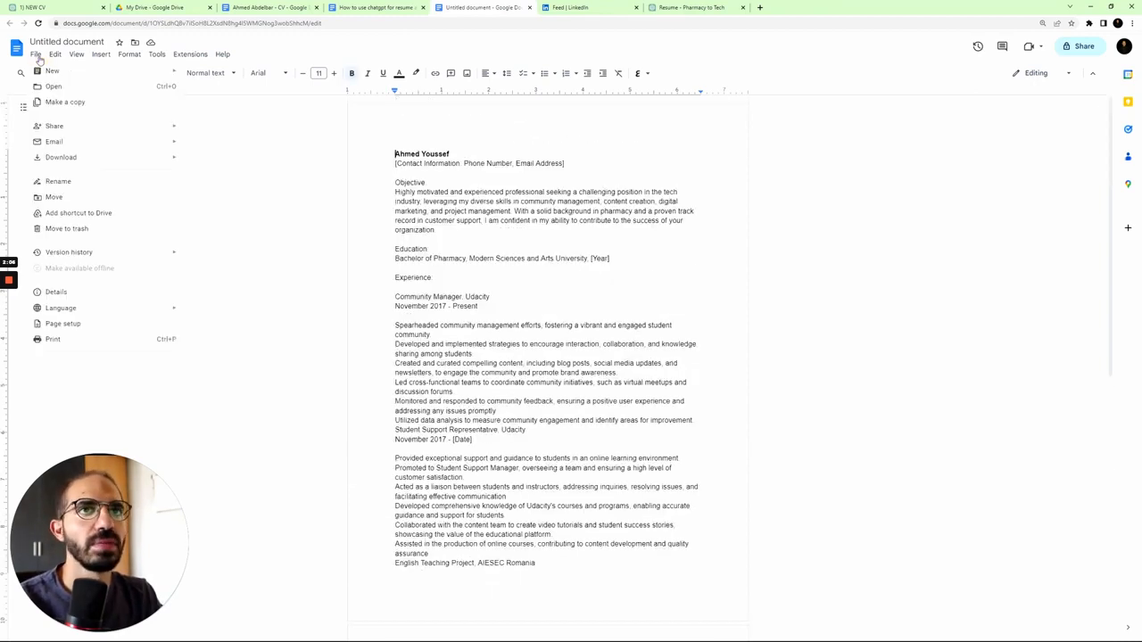
mouse_move(41, 72)
left_click(215, 95)
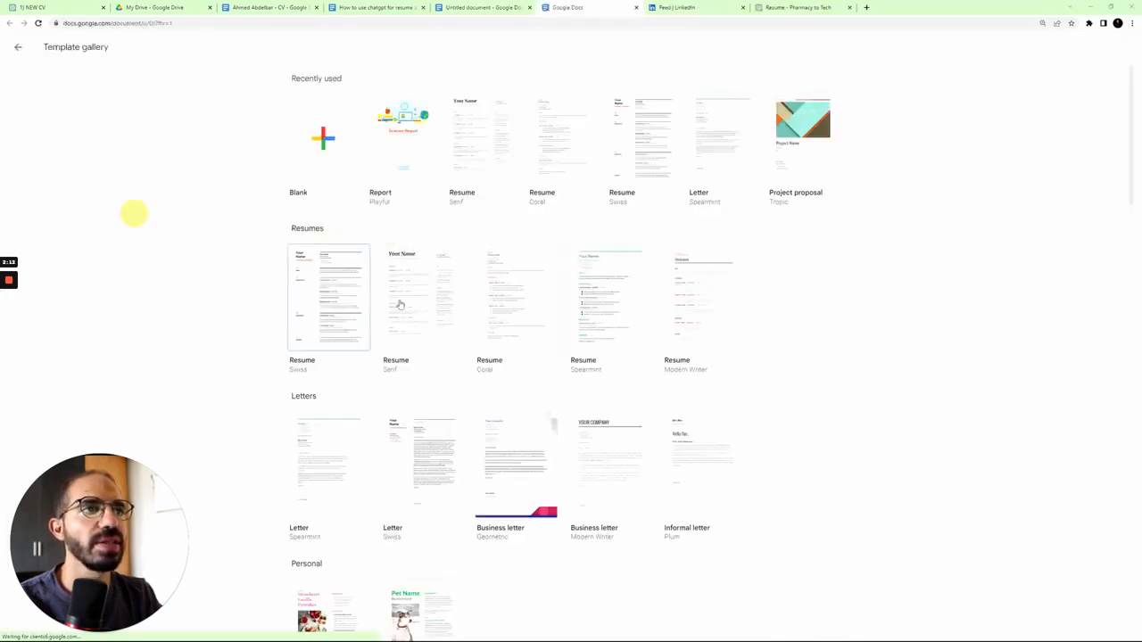
left_click(338, 313)
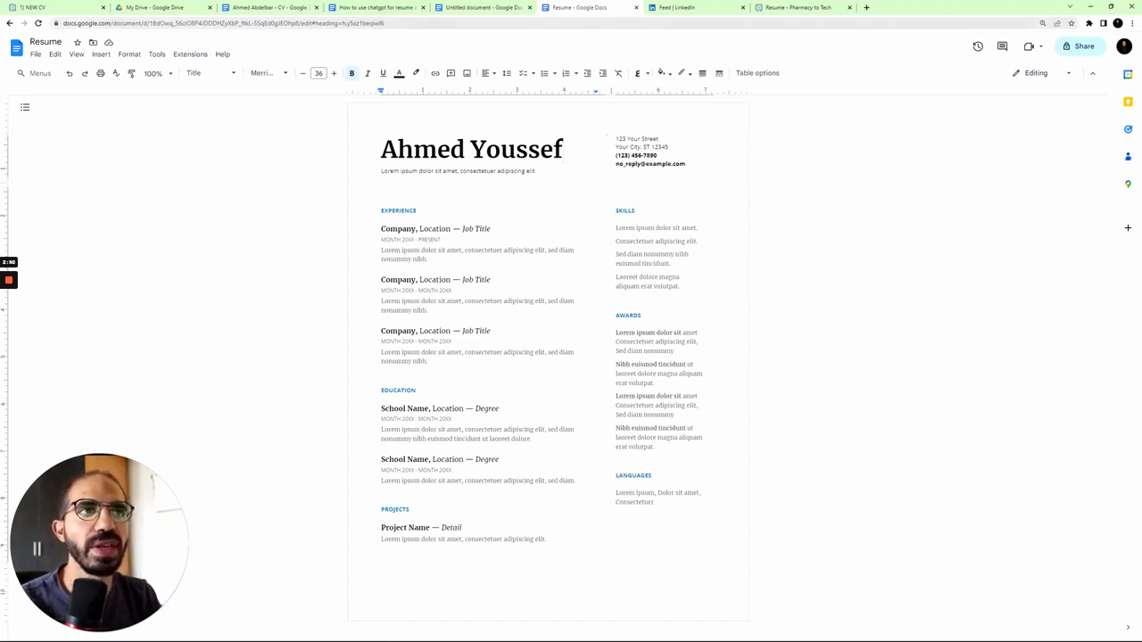
Copy the objective paragraph from the untitled document into the Resume document beneath the name, and select the inserted paragraph.
left_click(467, 7)
left_click_drag(436, 229, 395, 191)
left_click(413, 228)
left_click_drag(435, 230, 396, 191)
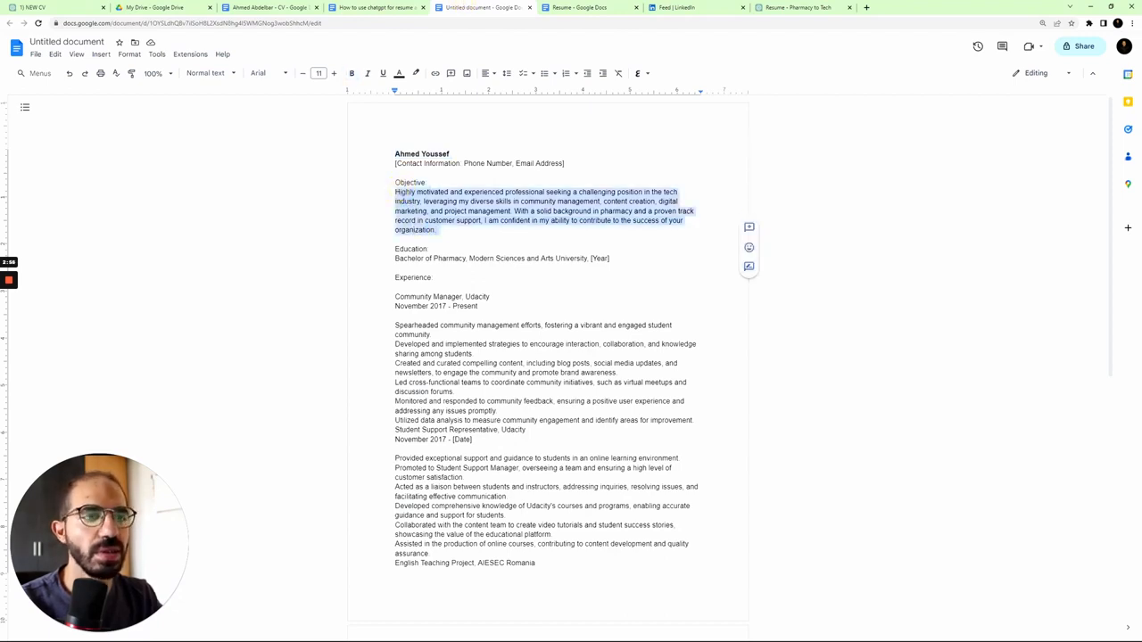
left_click(381, 8)
left_click(582, 7)
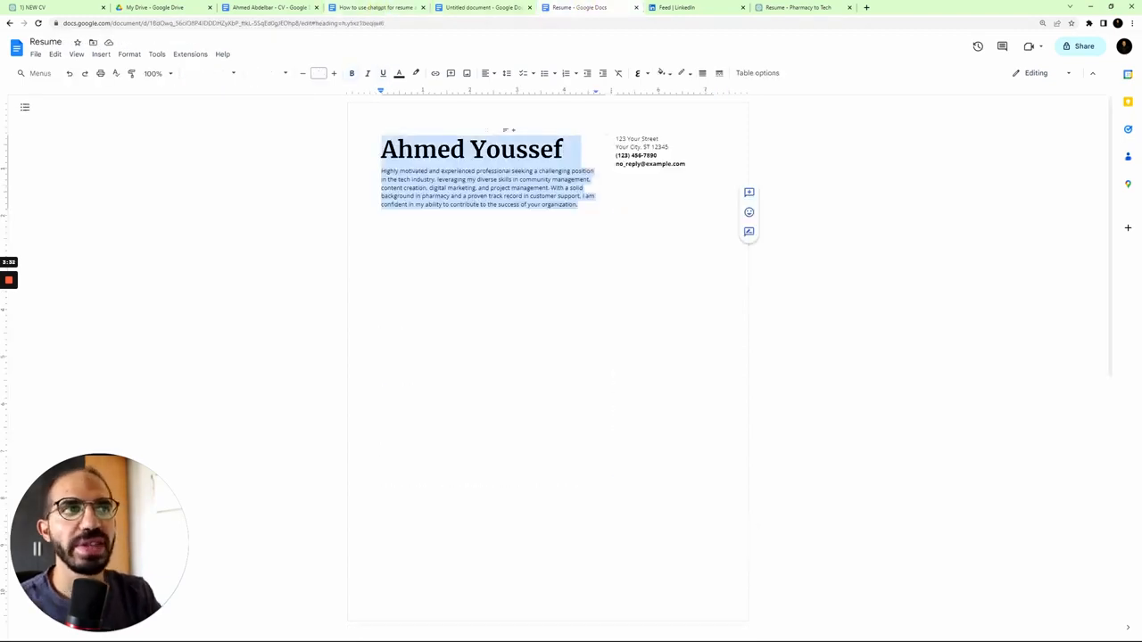
left_click(578, 204)
left_click_drag(578, 204, 389, 173)
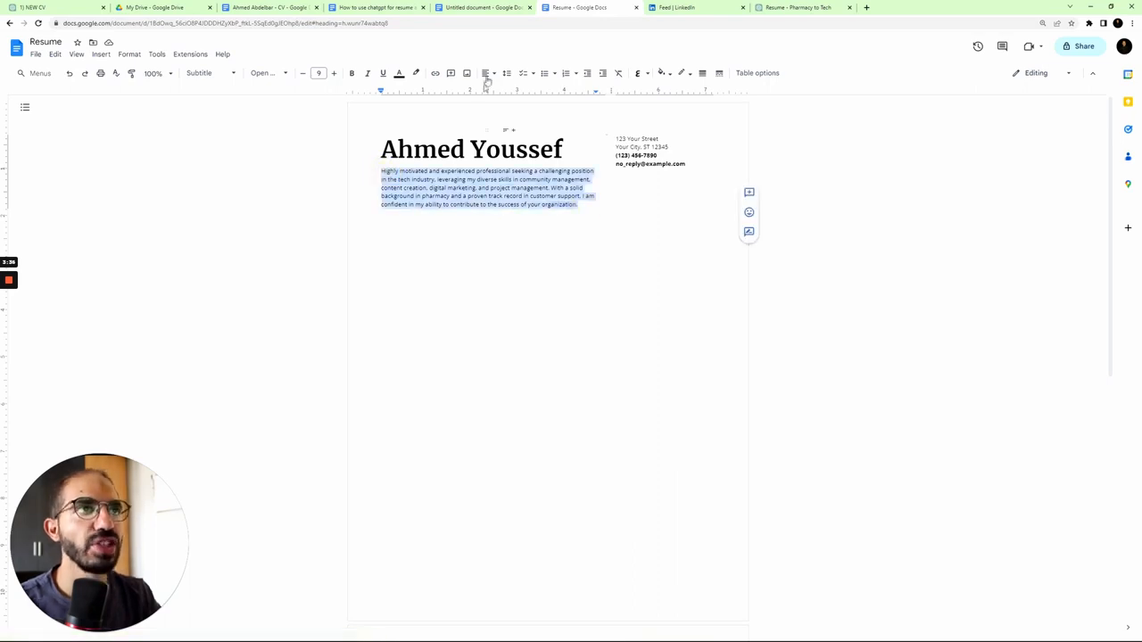
Switch to ChatGPT and send the request "Summarize the objective/summary section".
left_click(799, 7)
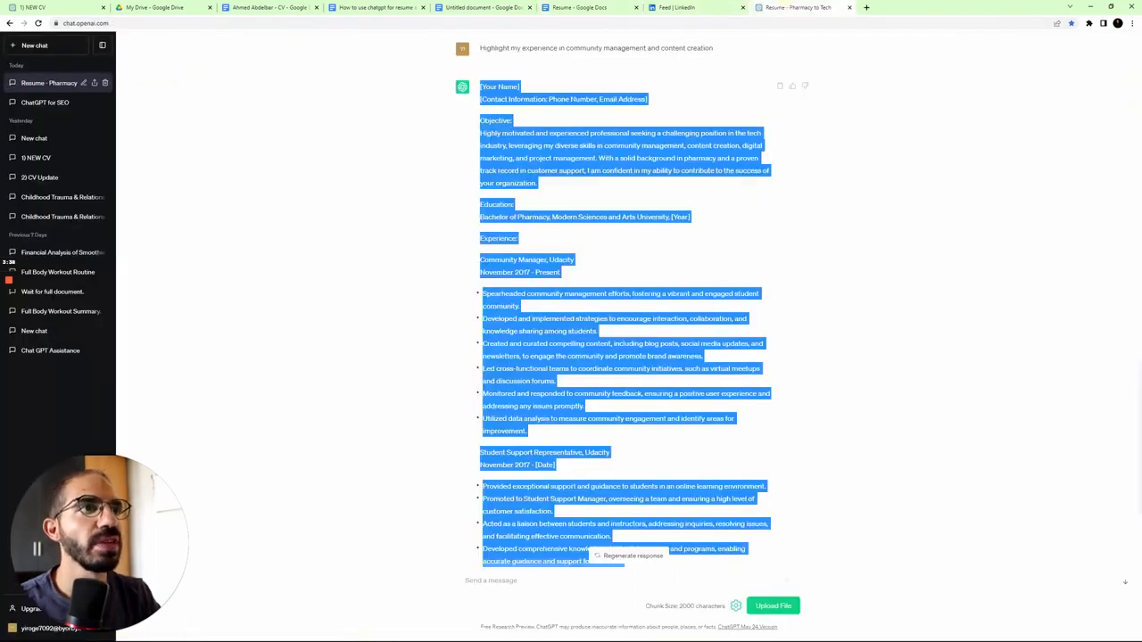
type("Summarize the")
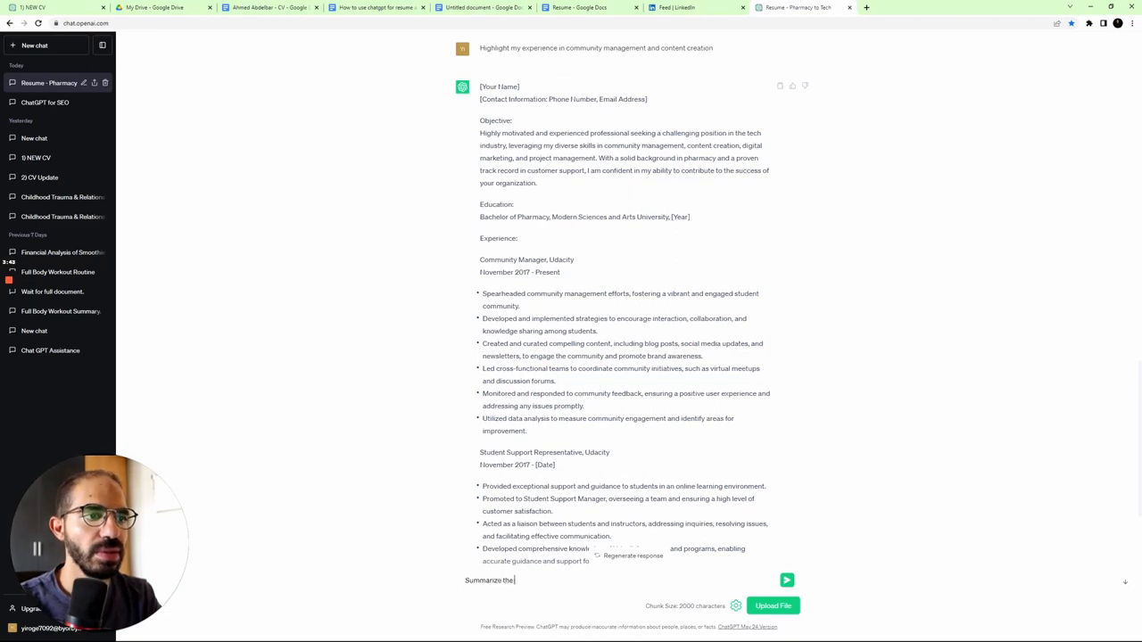
type("objective/summary section")
key("Return")
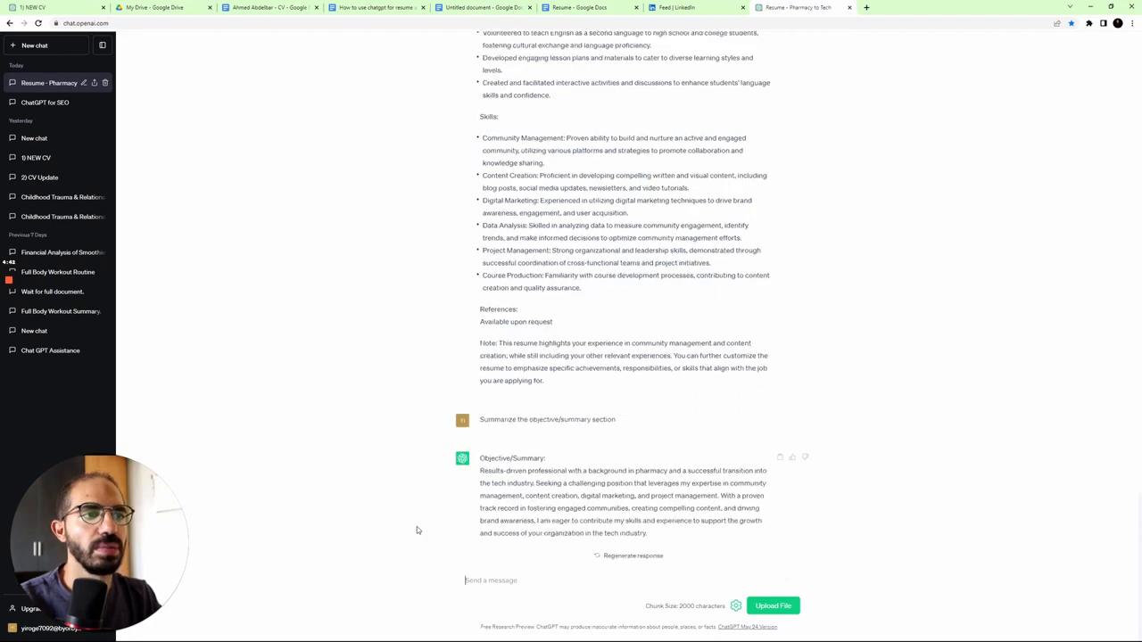
Ask ChatGPT to shorten the summary further with "Summarize it more" and "make it a couple of sentences short".
type("Summarize it more")
key("Return")
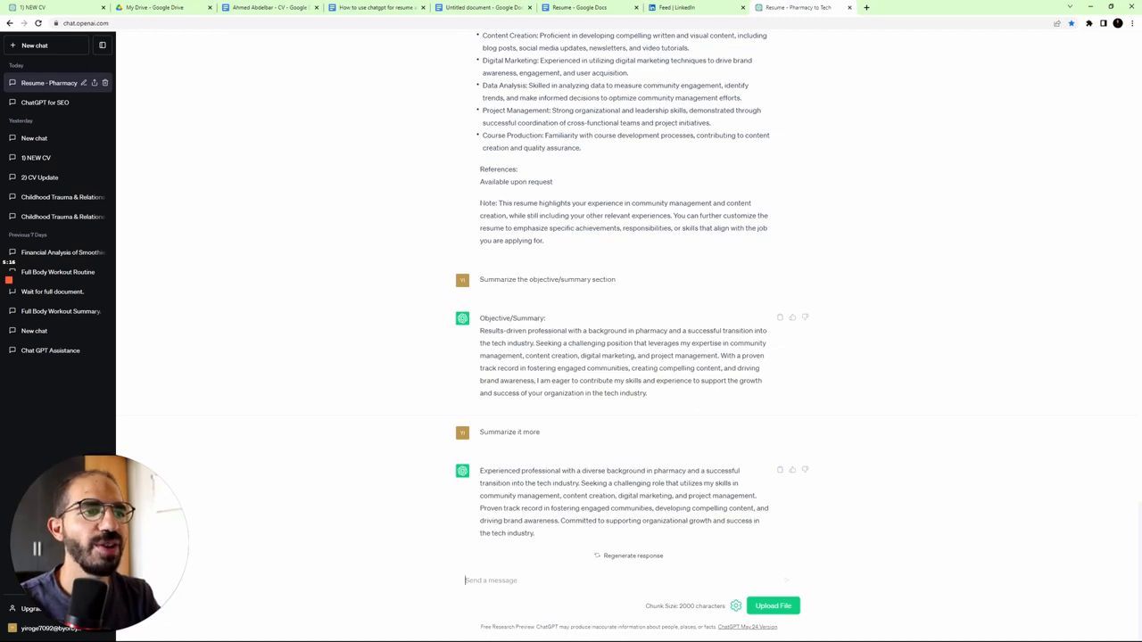
type("make it a c")
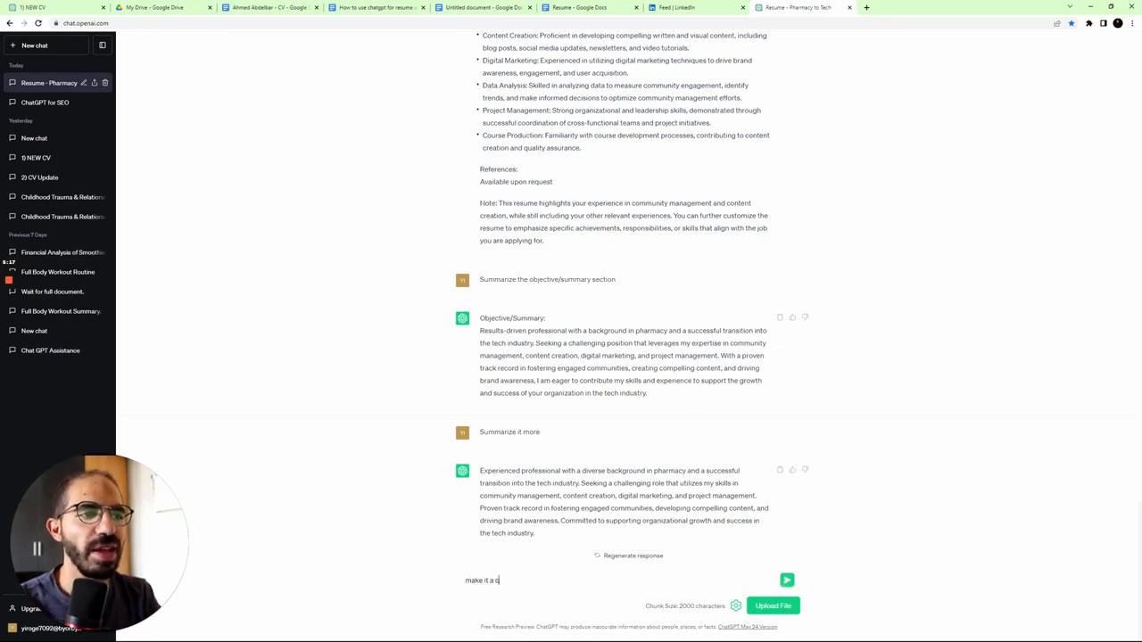
type("ouple of sentence")
type("s short")
key("Return")
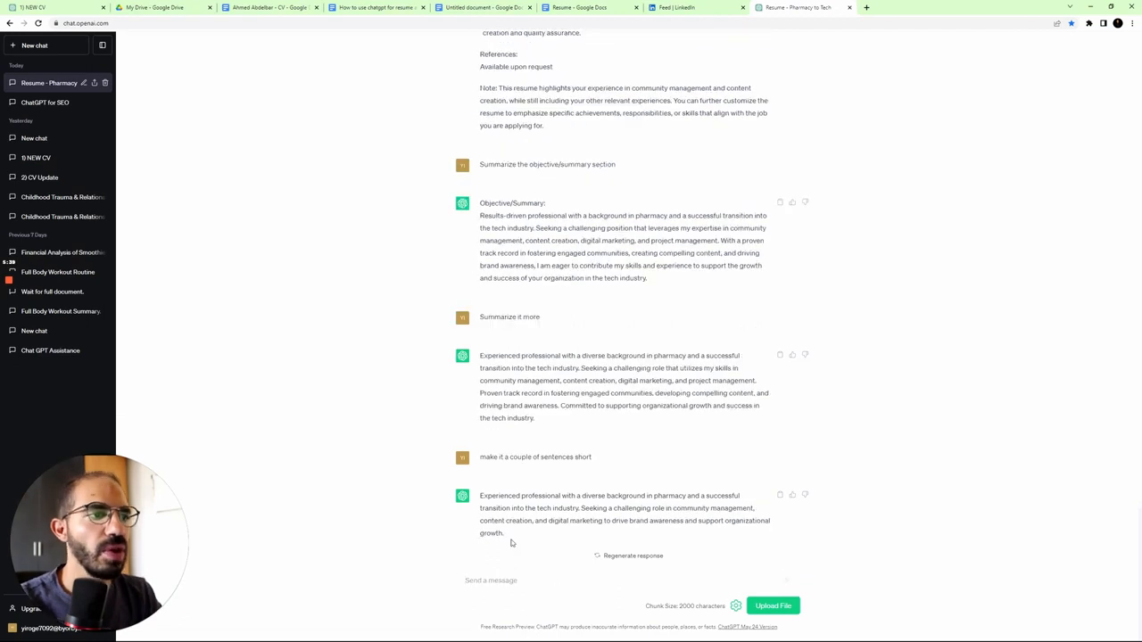
Copy ChatGPT's latest shortened summary and replace the selected objective paragraph beneath the name in the Resume document with it.
left_click_drag(511, 541, 465, 489)
key("ctrl+c")
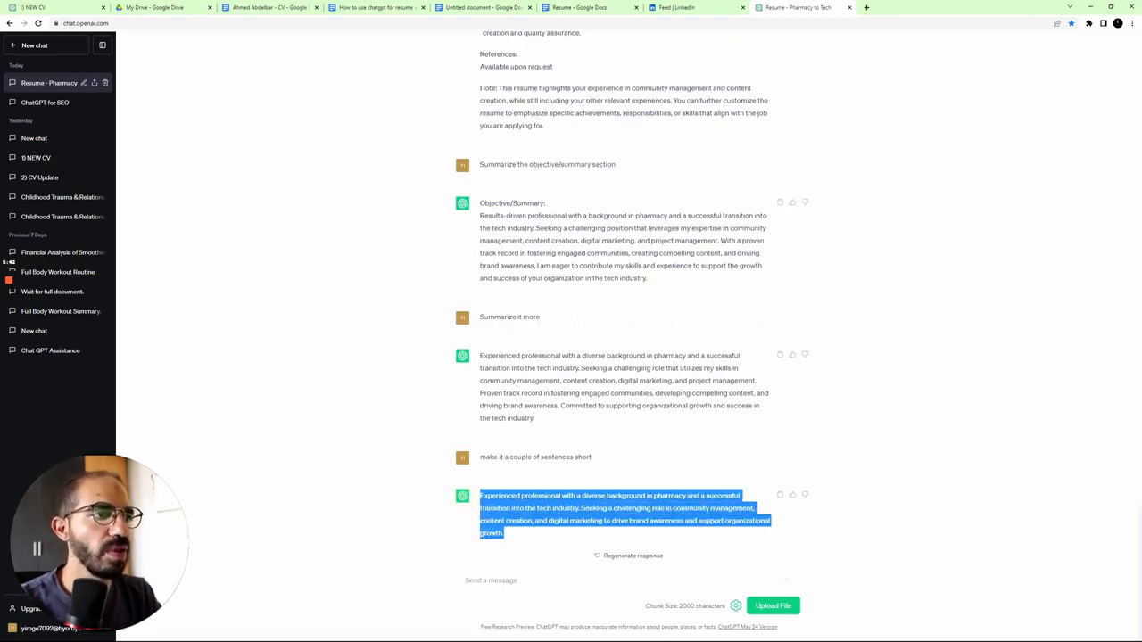
left_click(539, 534)
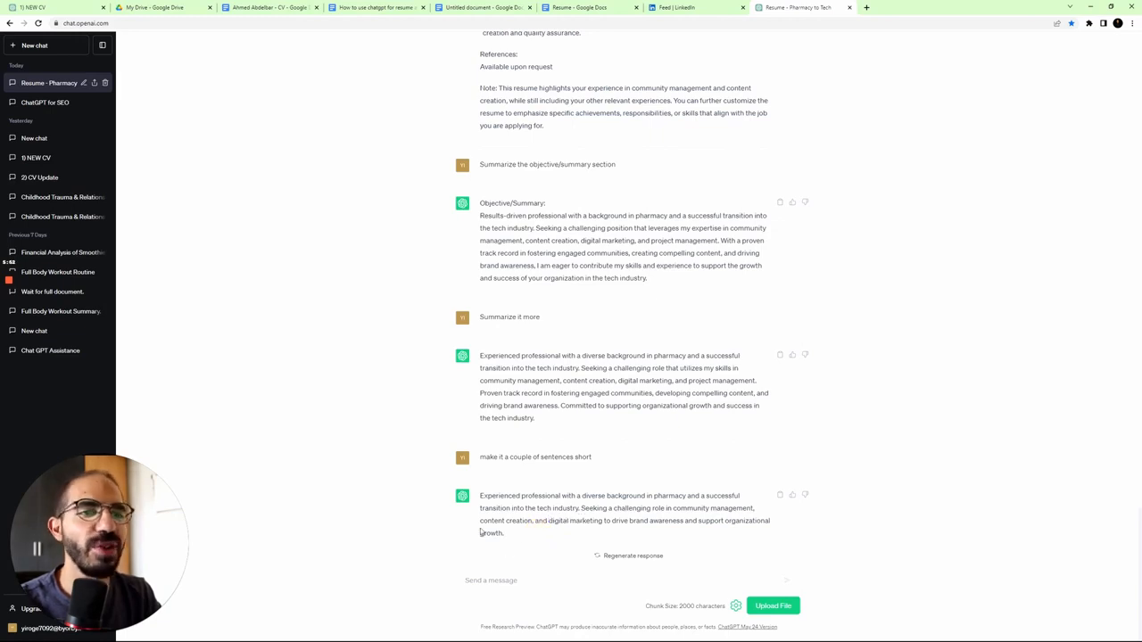
left_click(578, 7)
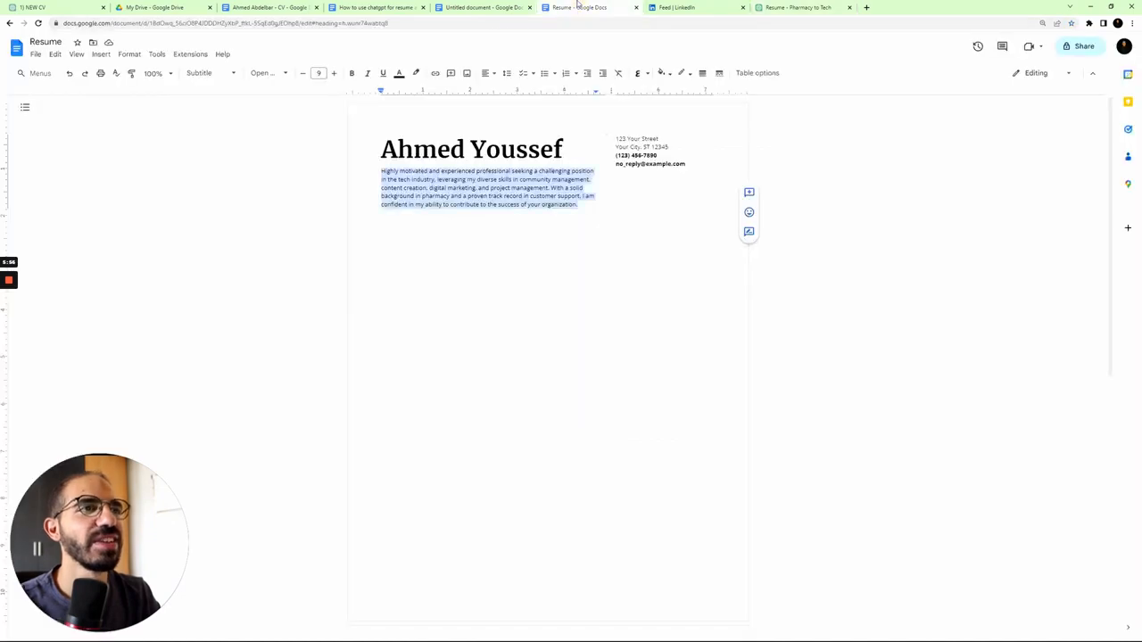
key("ctrl+v")
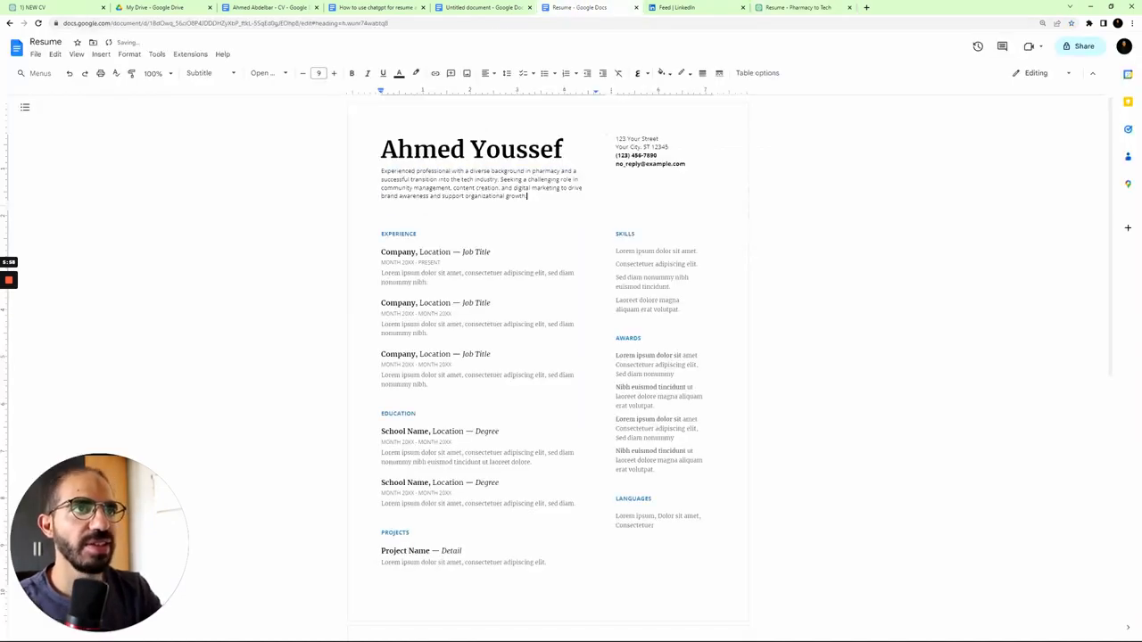
scroll(547, 357, "down", 3)
scroll(548, 357, "up", 3)
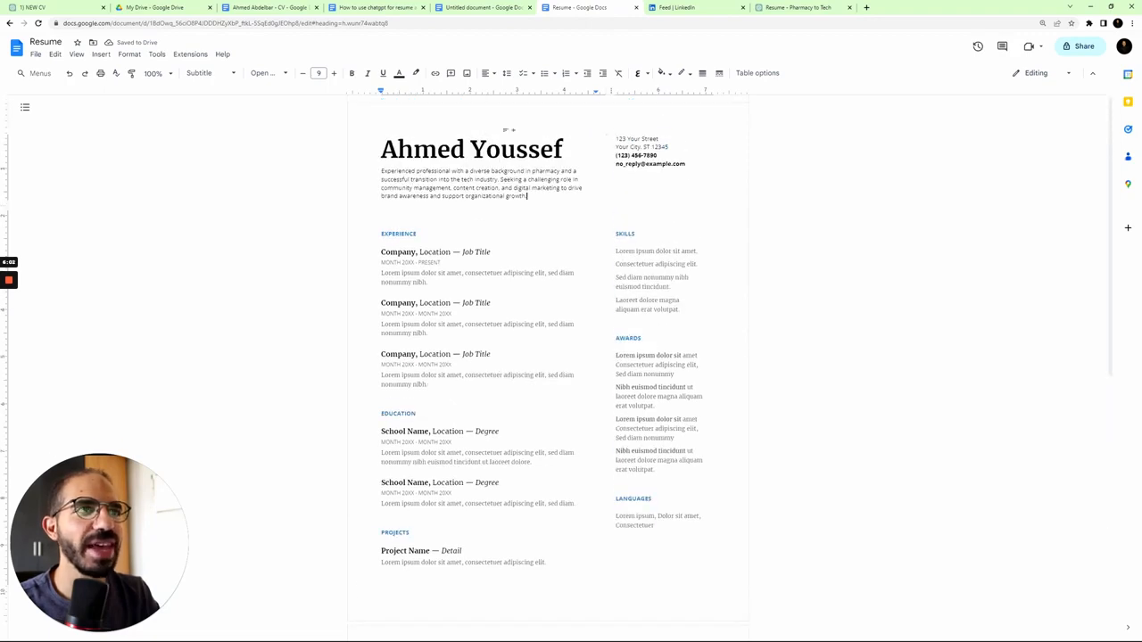
Review the education and experience text in the untitled document, and examine and select the Udacity experience entries in the Resume document.
left_click(484, 7)
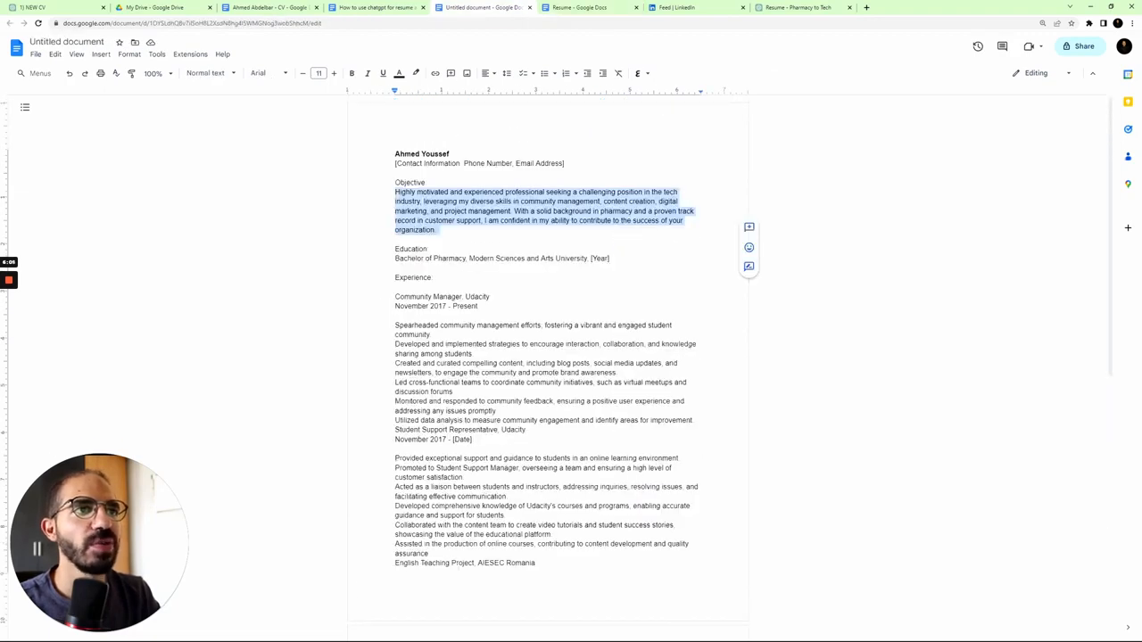
left_click(438, 258)
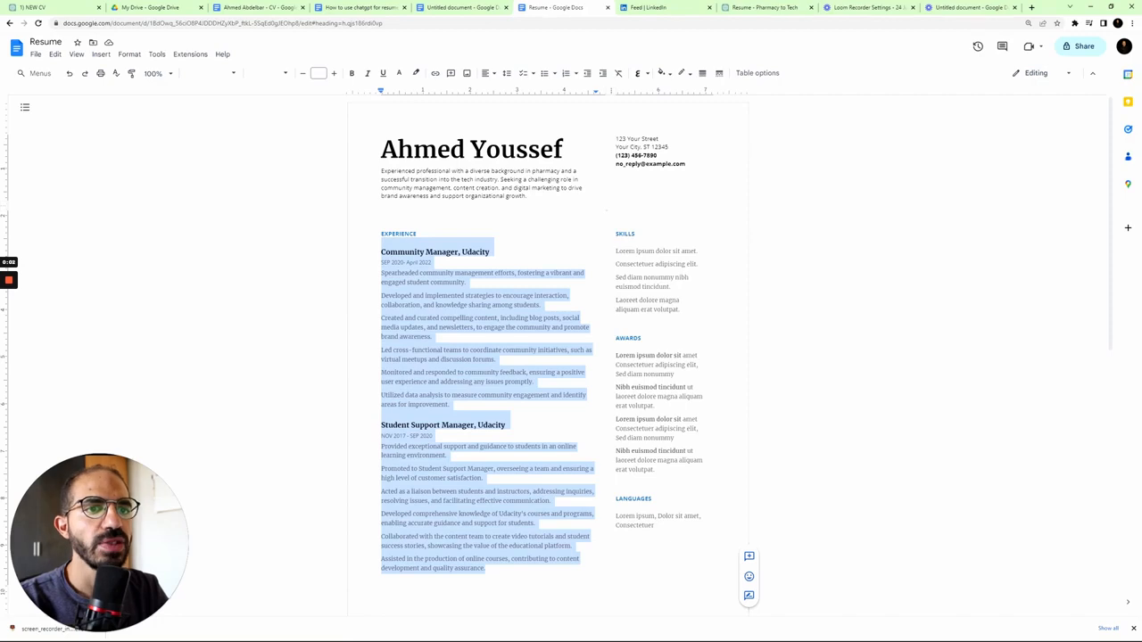
scroll(548, 357, "down", 15)
scroll(548, 357, "up", 5)
scroll(548, 357, "up", 5)
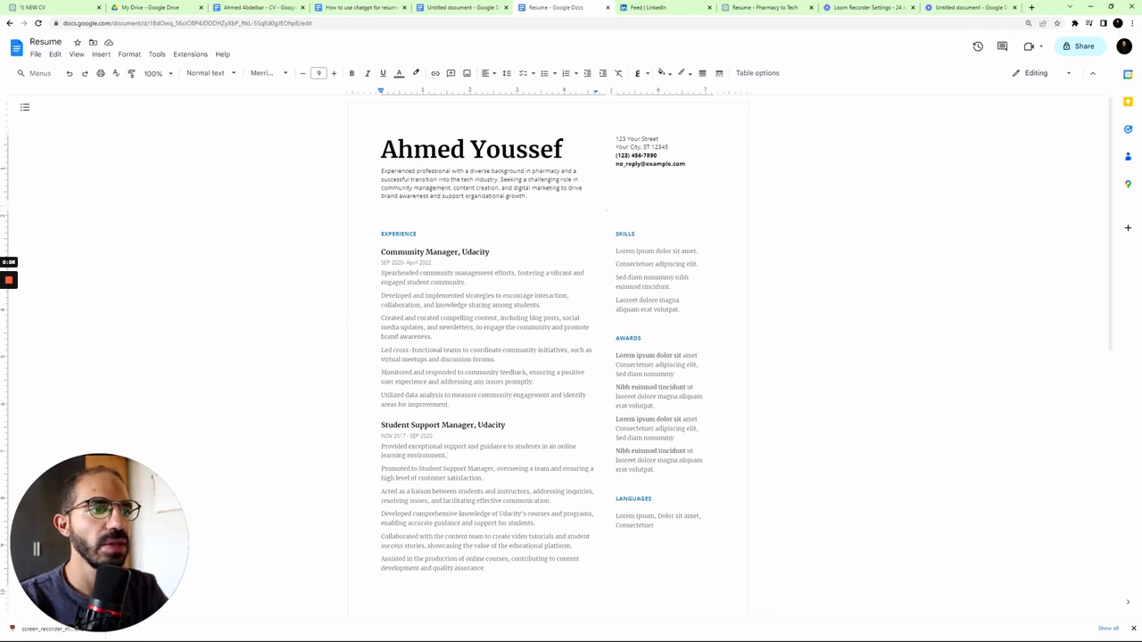
left_click_drag(486, 568, 383, 215)
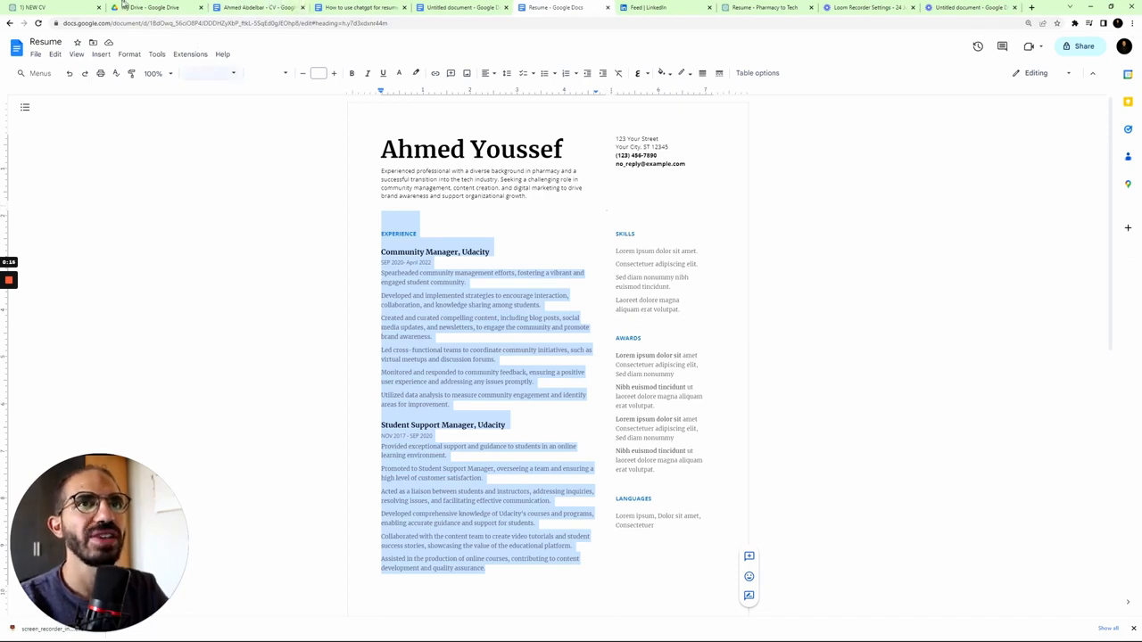
Switch to the NEW CV chat in ChatGPT and send "Summarize my Udacity experience in the CV to make it a one-page CV".
left_click(74, 6)
type("Summarize my Udacity experience in the CV to make it a one-page CV")
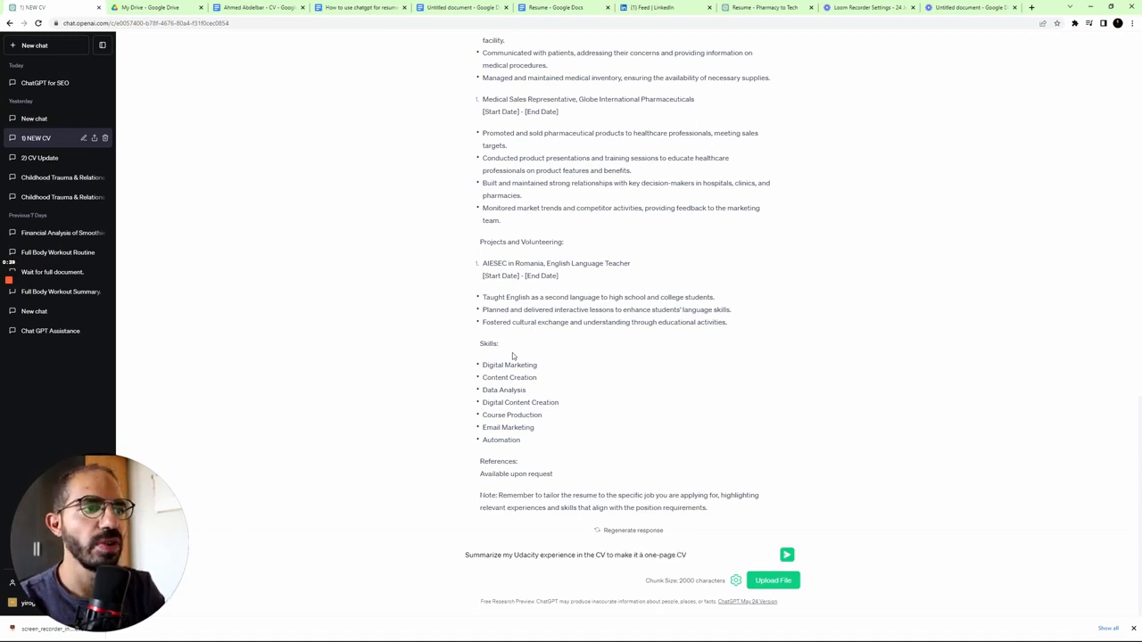
key("Return")
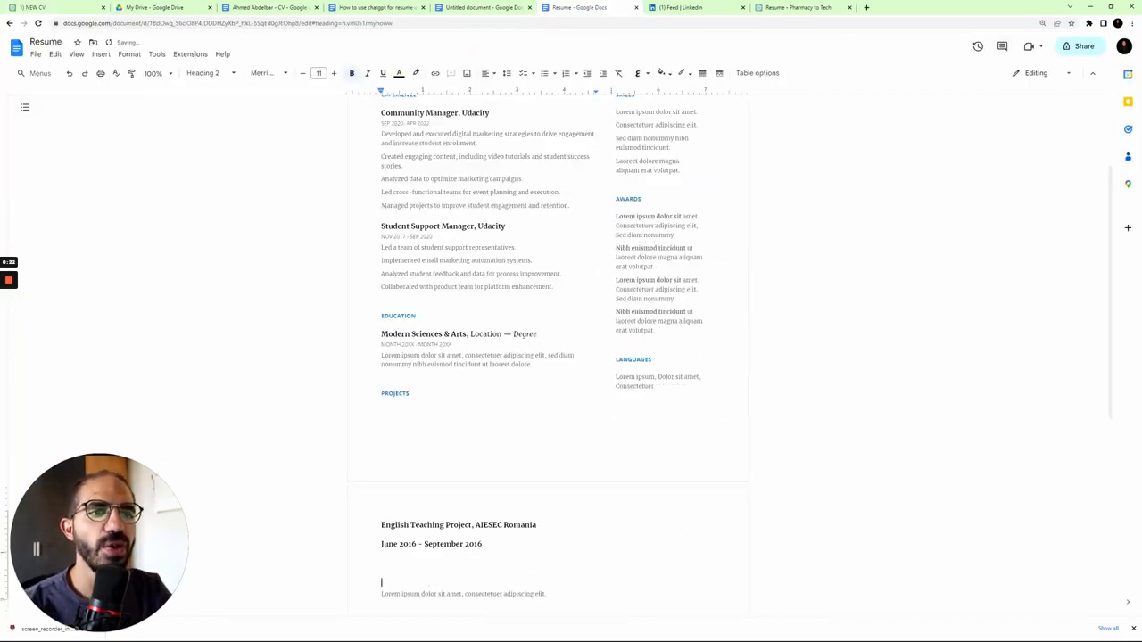
In the Resume document's Projects section, remove the blank line beneath the English Teaching Project's date and select the date line.
key("BackSpace")
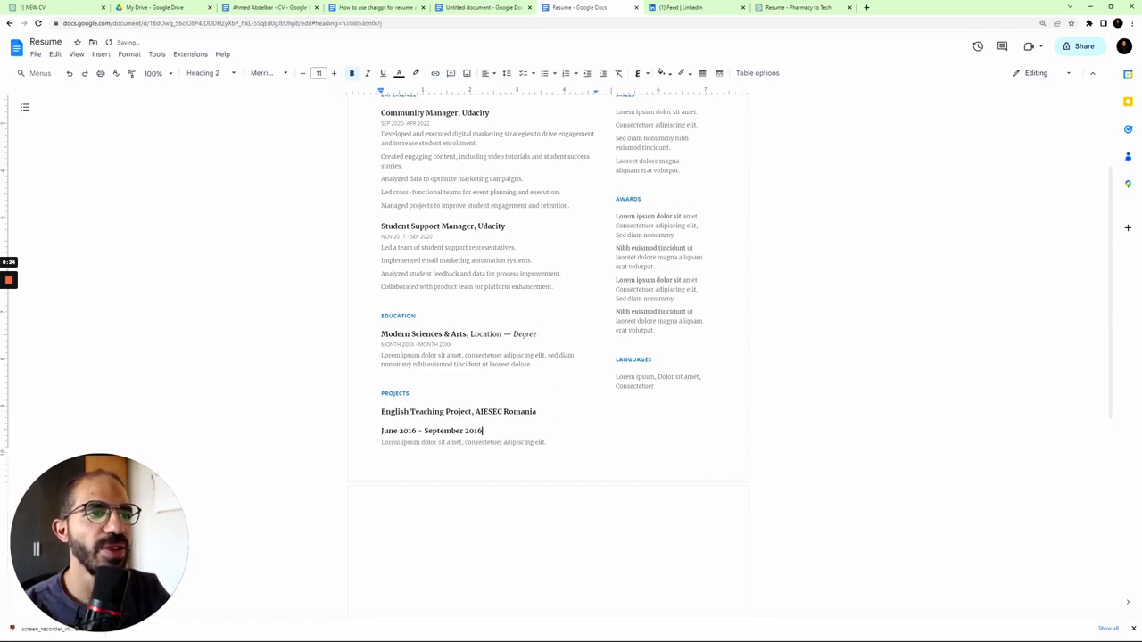
key("shift+Home")
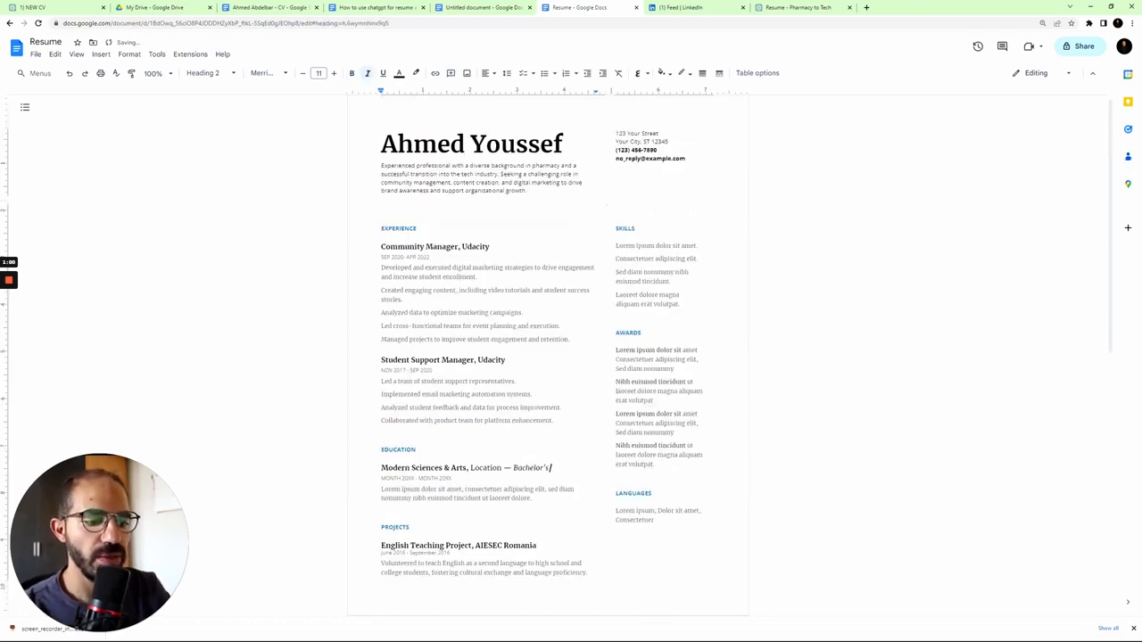
Complete the degree in the Modern Sciences & Arts education entry as "Bachelor's of Pharmacy".
type("pf P")
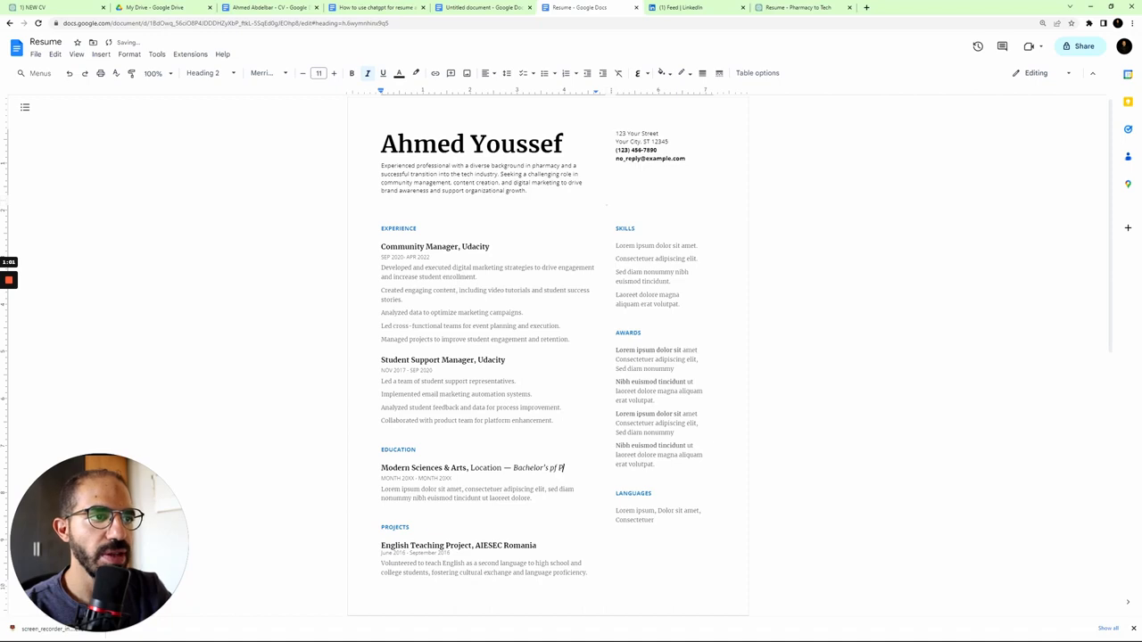
key("BackSpace")
key("BackSpace")
key("BackSpace")
key("BackSpace")
type("of")
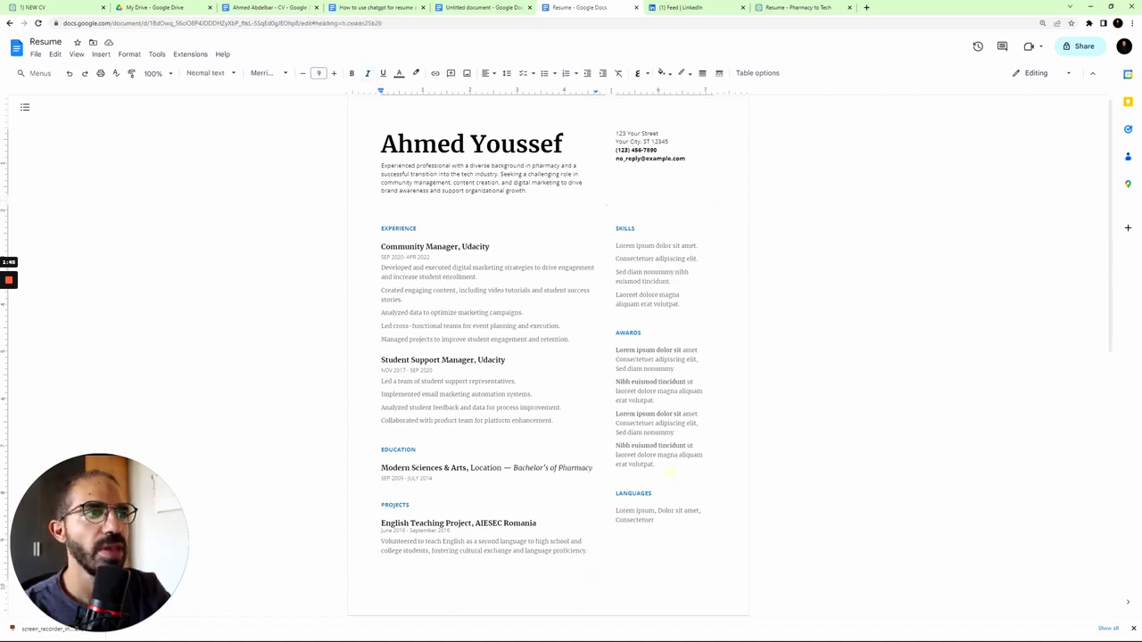
Replace the placeholder skills with Digital marketing, Content creation, Data analysis, Digital content creation, Course production, Email marketing and automation, without a trailing blank line.
left_click_drag(680, 304, 615, 243)
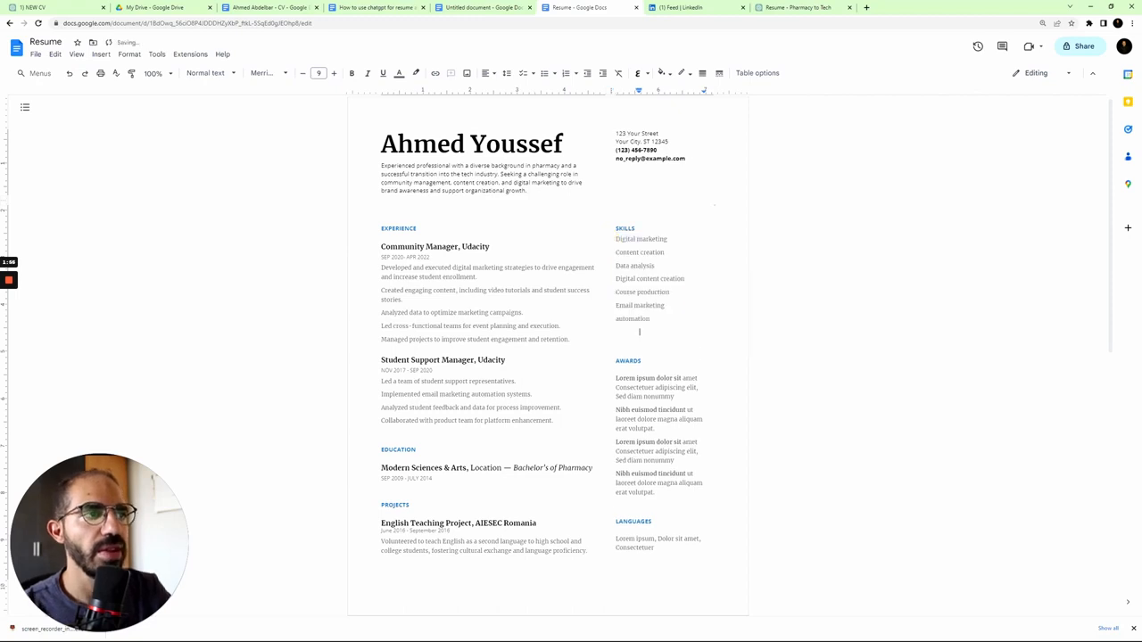
key("BackSpace")
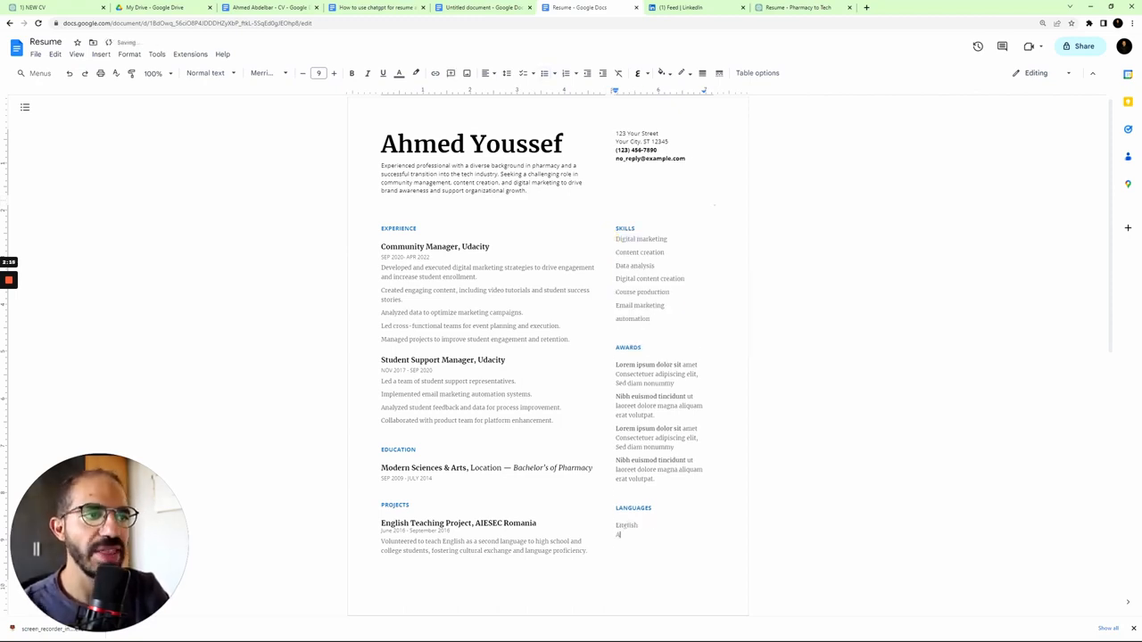
List Arabic beneath English in the Languages section, and check the end of the resume for a second page.
type("Arabic")
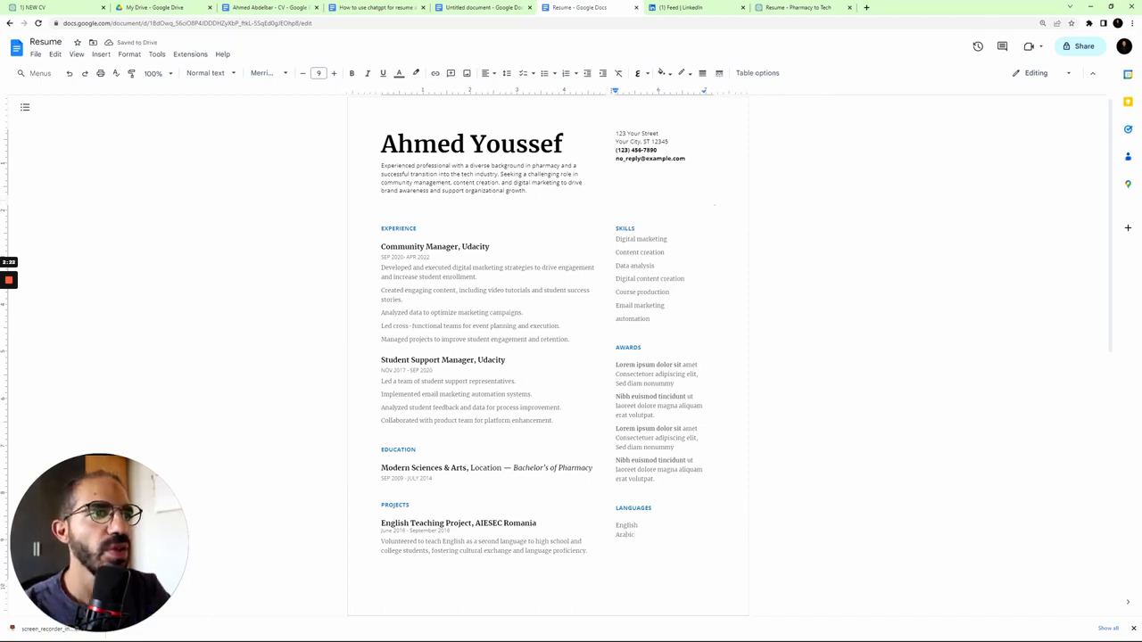
scroll(485, 542, "down", 2)
left_click(485, 541)
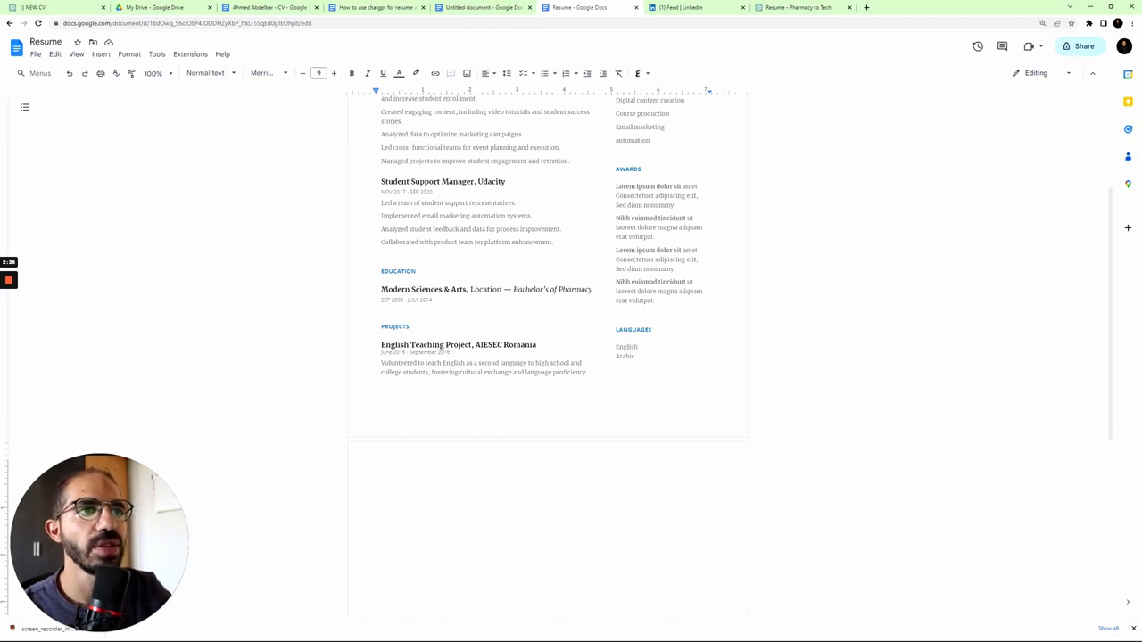
scroll(548, 357, "up", 2)
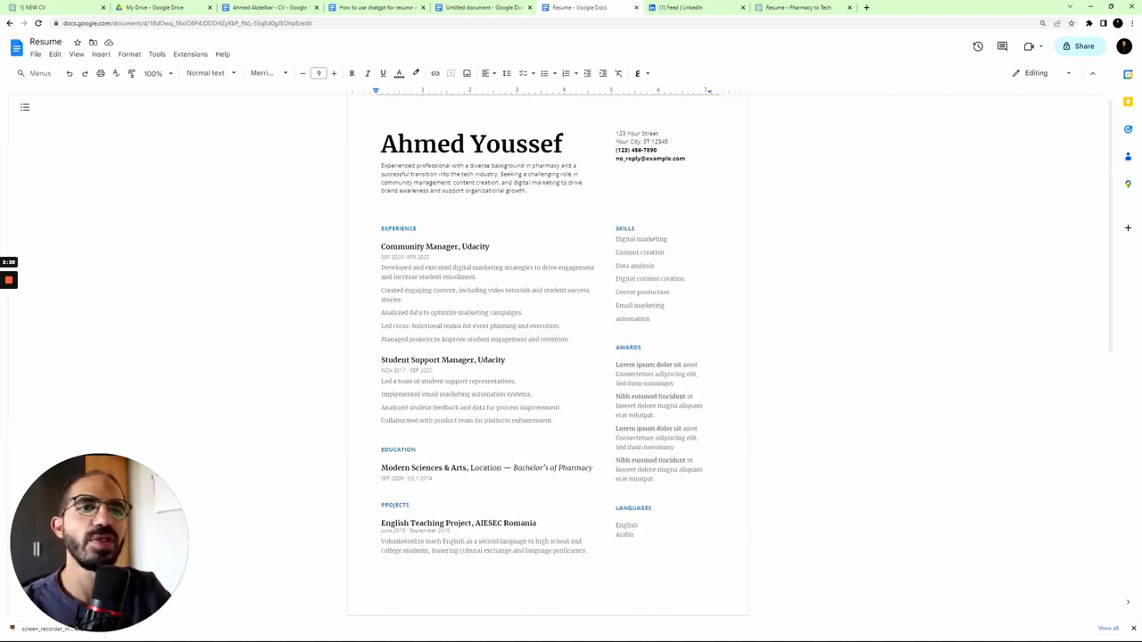